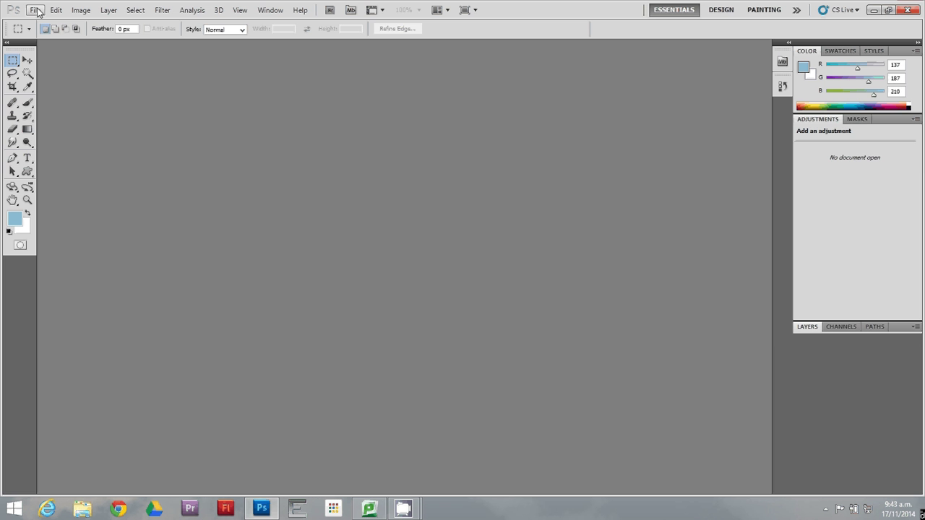
Open the video file Cartwheel.MP4 from the Desktop.
left_click(37, 10)
left_click(43, 33)
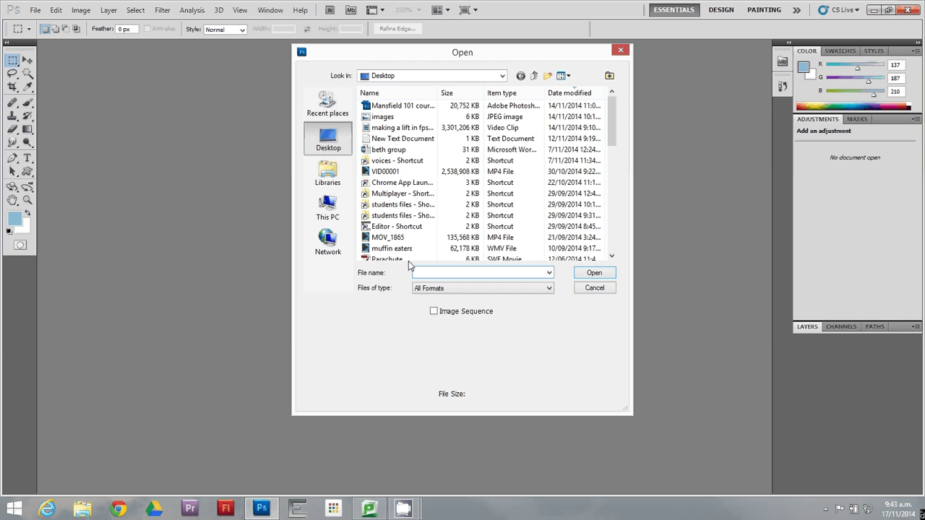
type("car")
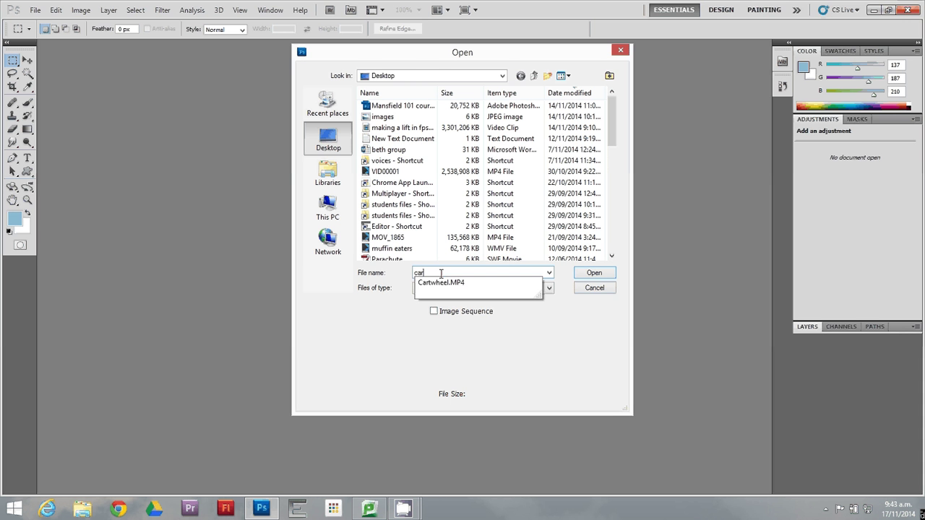
left_click(446, 283)
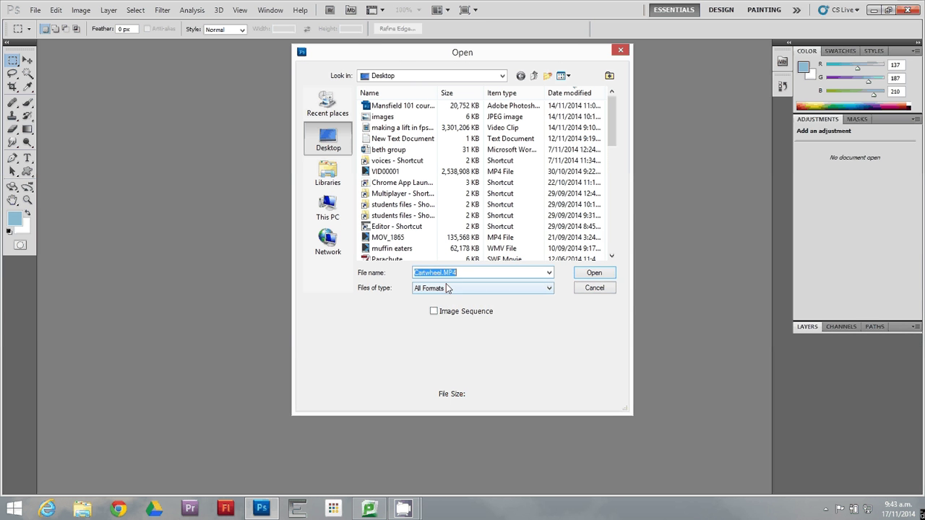
left_click(593, 273)
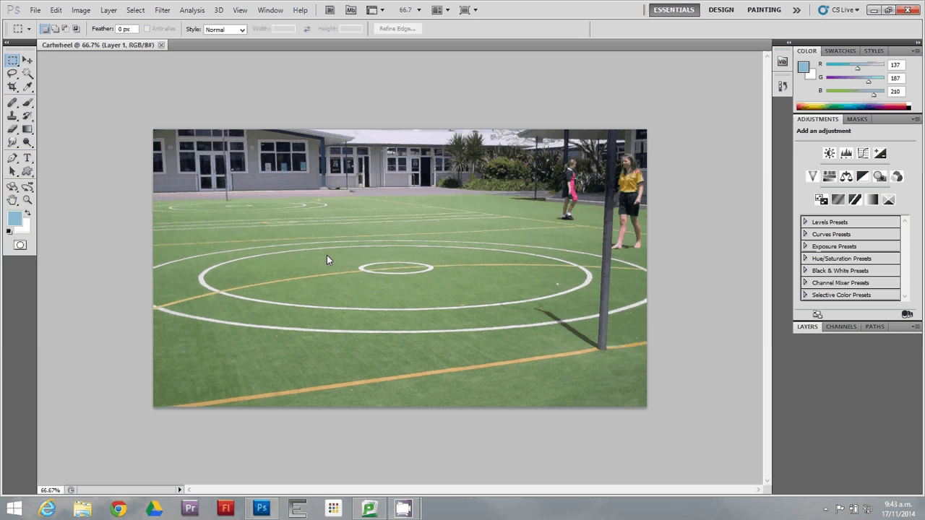
Show the Animation timeline and enable its timeline shortcut keys.
left_click(270, 10)
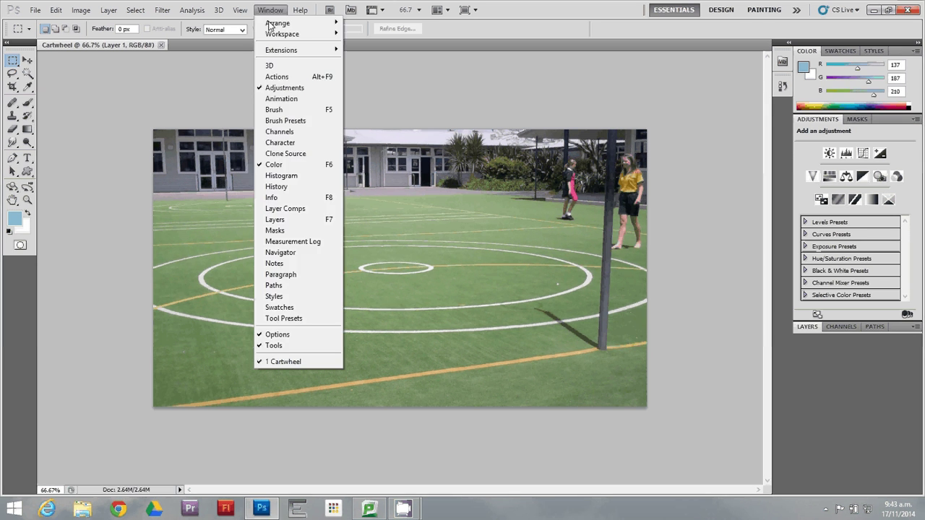
left_click(285, 100)
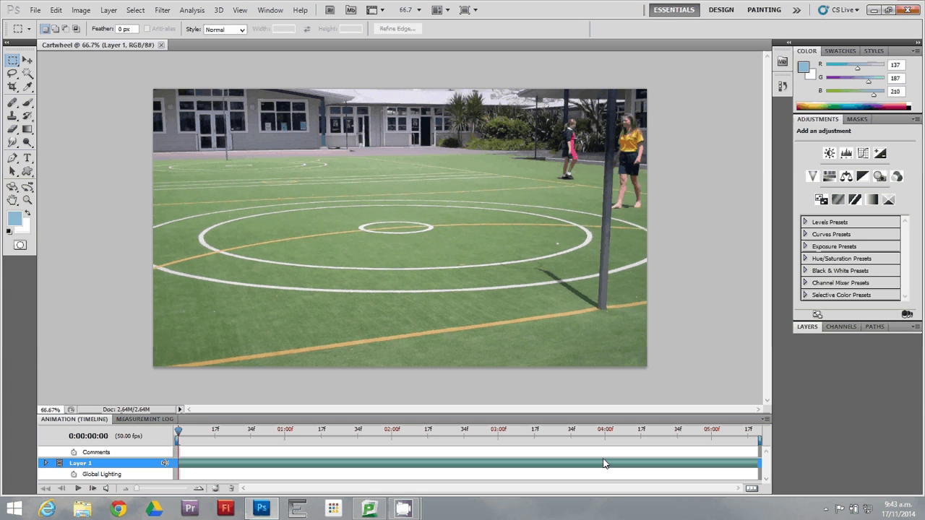
left_click(764, 421)
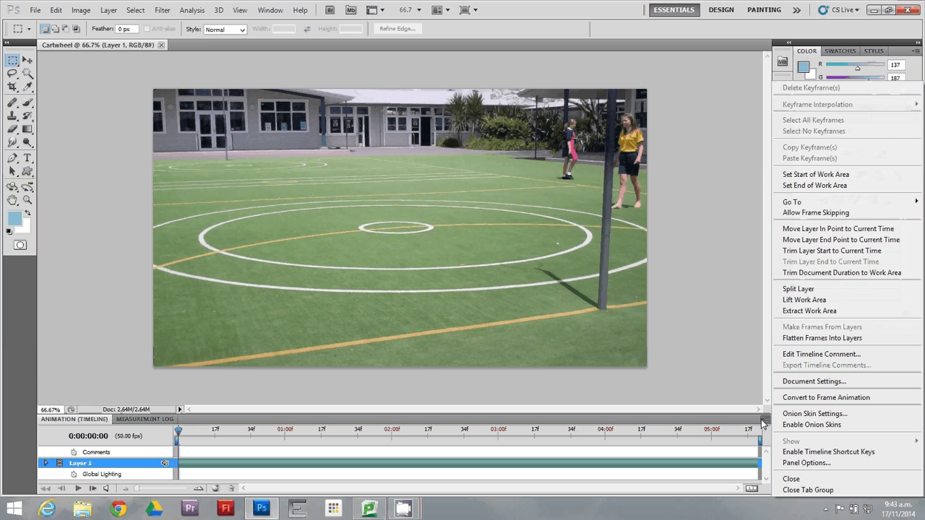
left_click(796, 452)
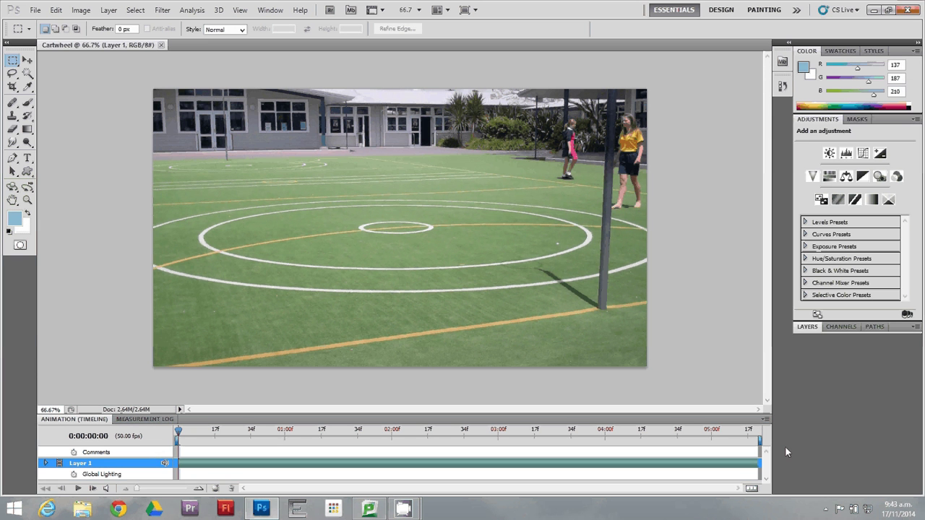
Preview the clip's opening and move the playhead to 0:00:01:45, where the girl in white lands.
key("space")
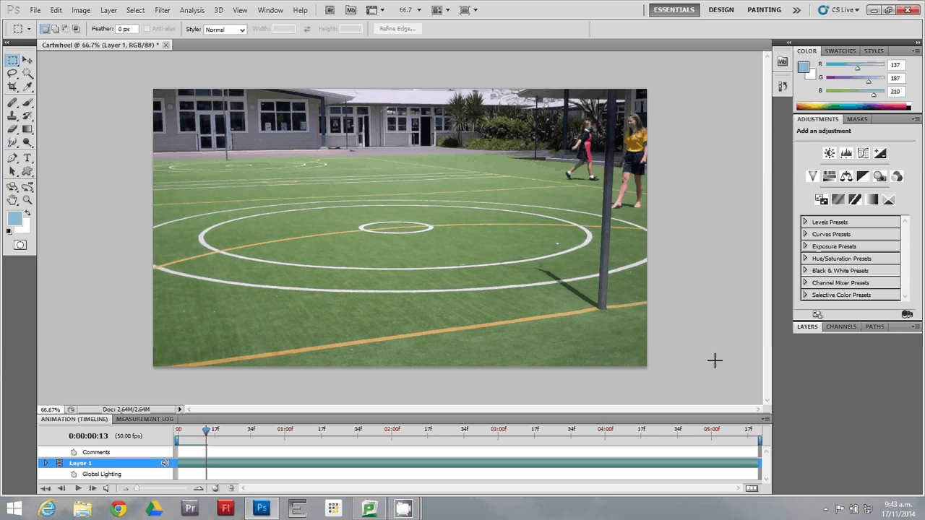
key("Left")
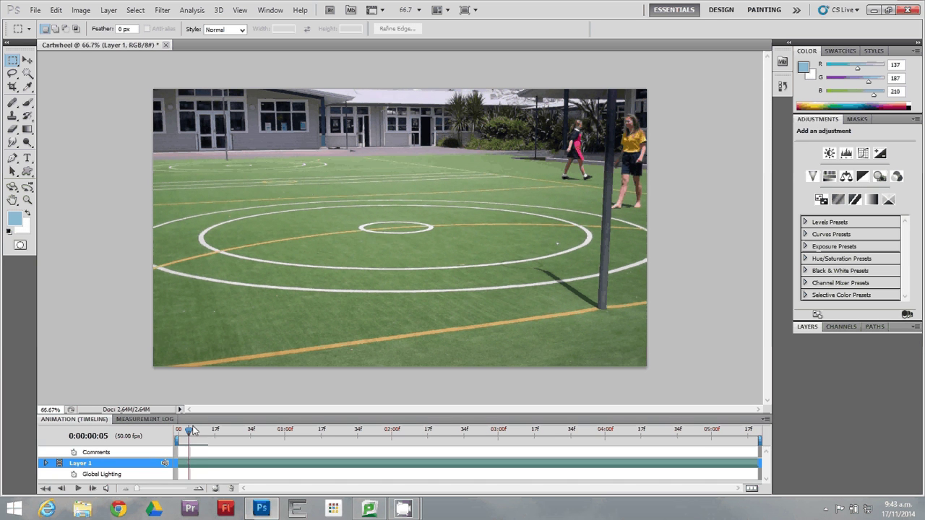
left_click_drag(192, 431, 383, 455)
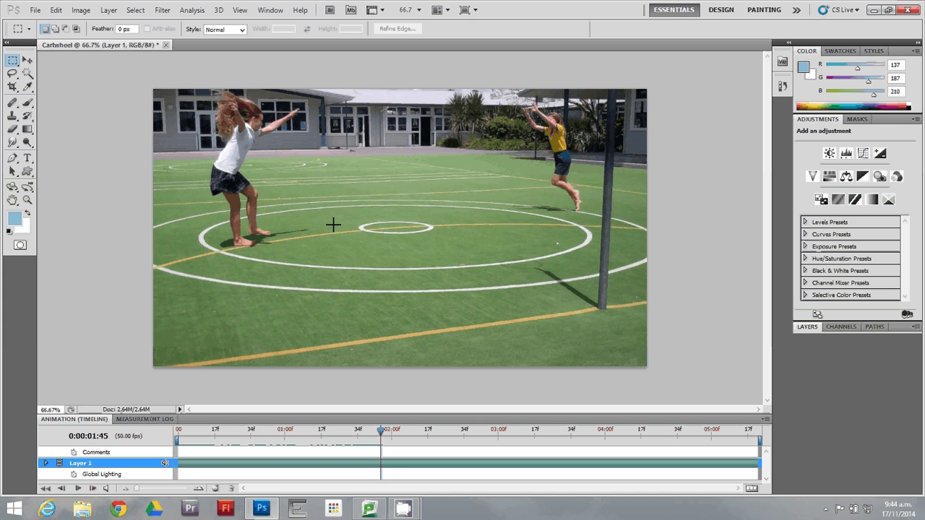
key("Left")
key("Right")
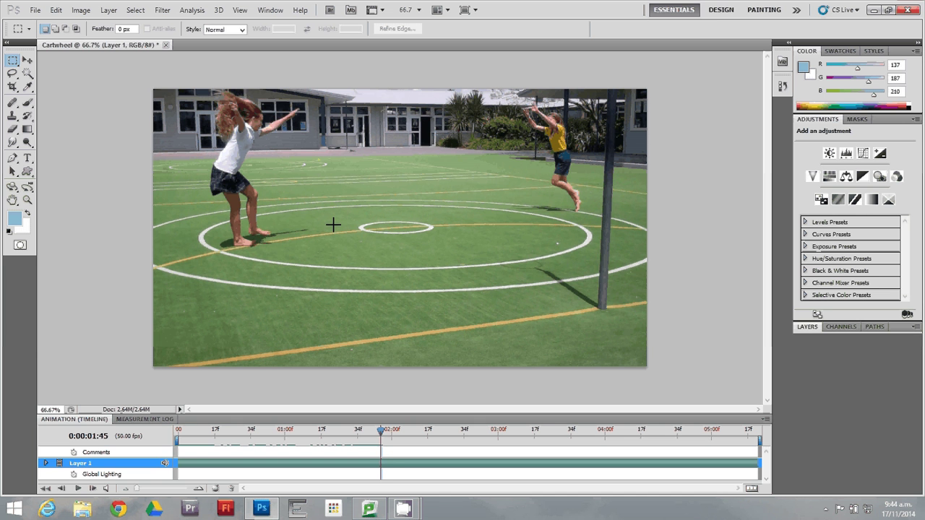
With the Paint Bucket, fill the inner court circle above the orange line with yellow (RGB 230, 214, 27) on this frame.
left_click(29, 137)
left_click(52, 140)
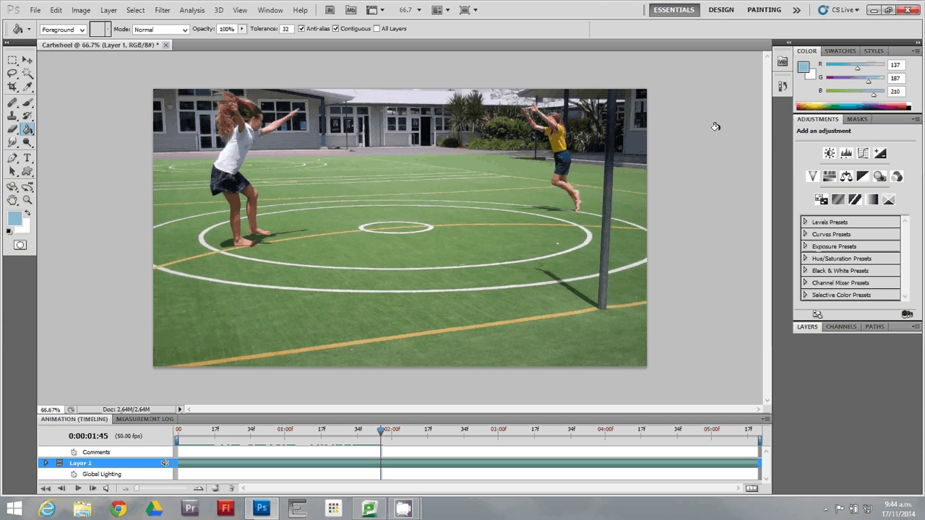
left_click(816, 101)
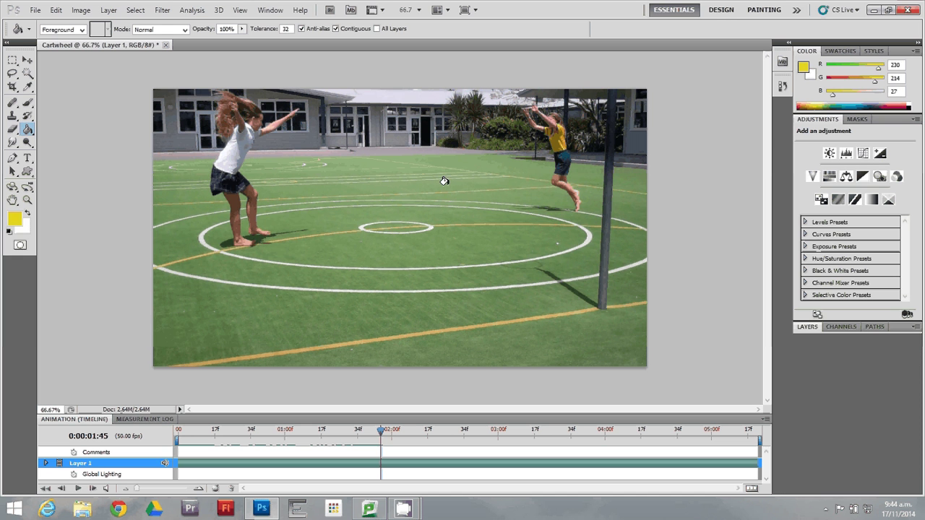
left_click(277, 223)
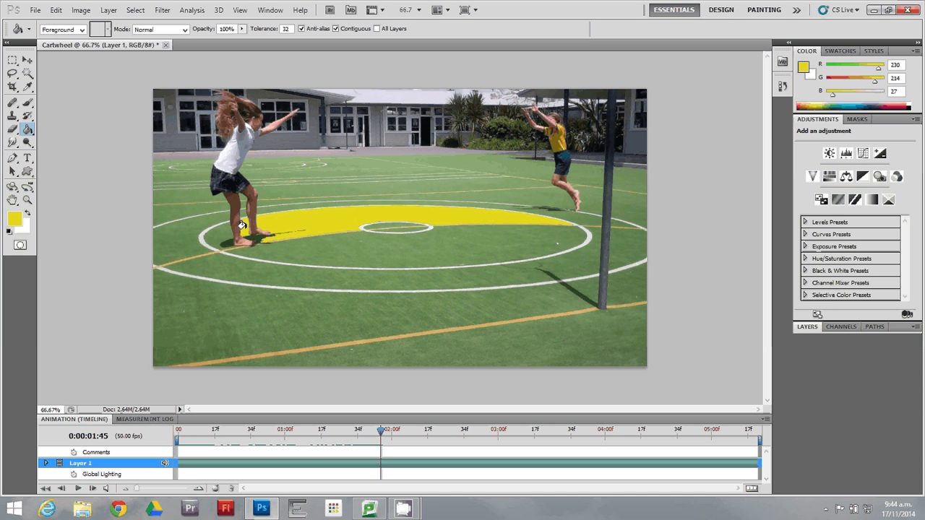
left_click(219, 230)
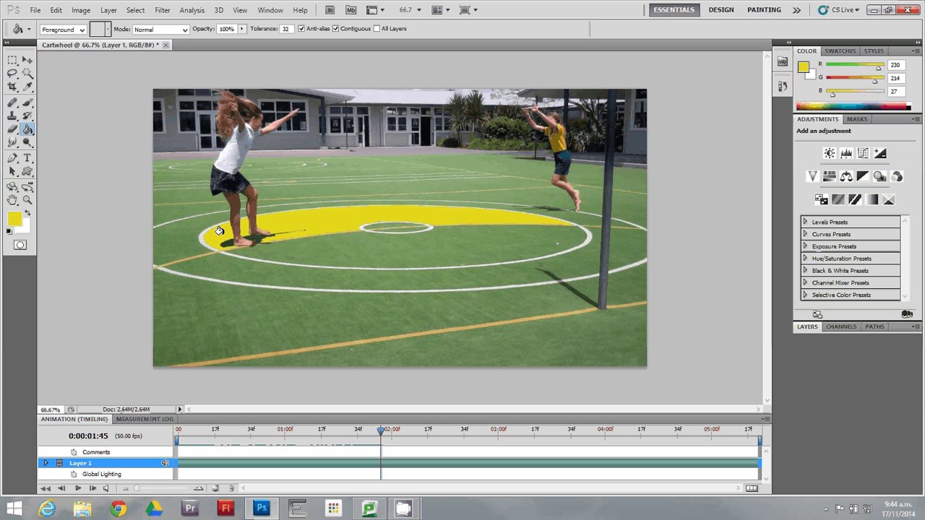
Fill the same part of the inner circle yellow around the girl's legs on frames 0:00:01:46 and 0:00:01:47.
key("Right")
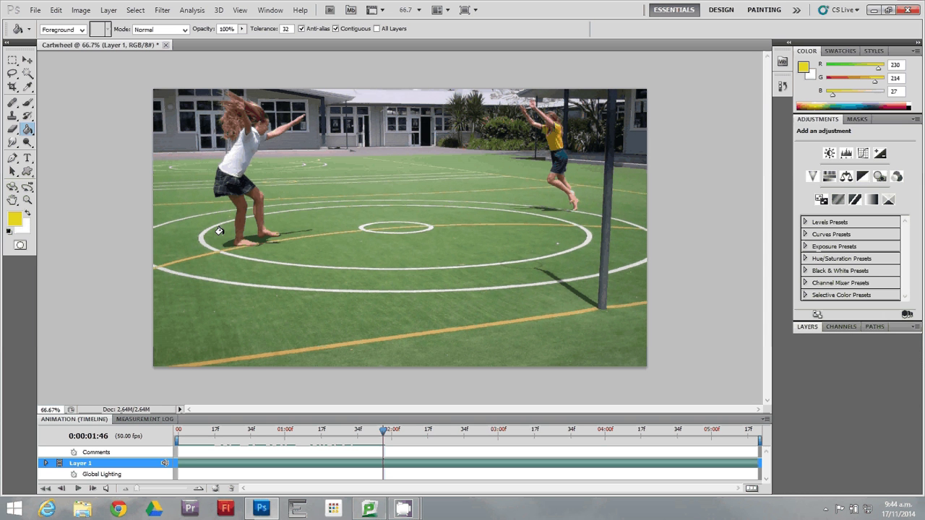
left_click(233, 225)
left_click(251, 227)
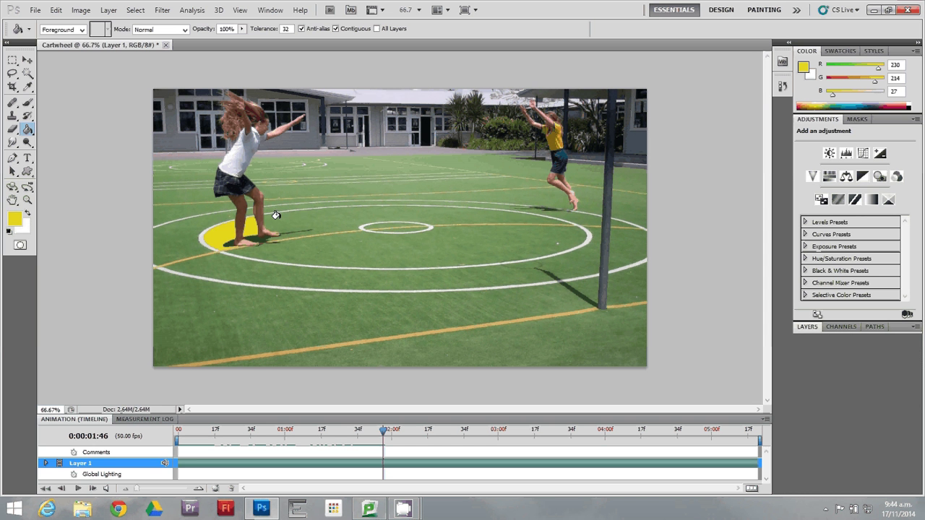
left_click(275, 216)
key("Page_Down")
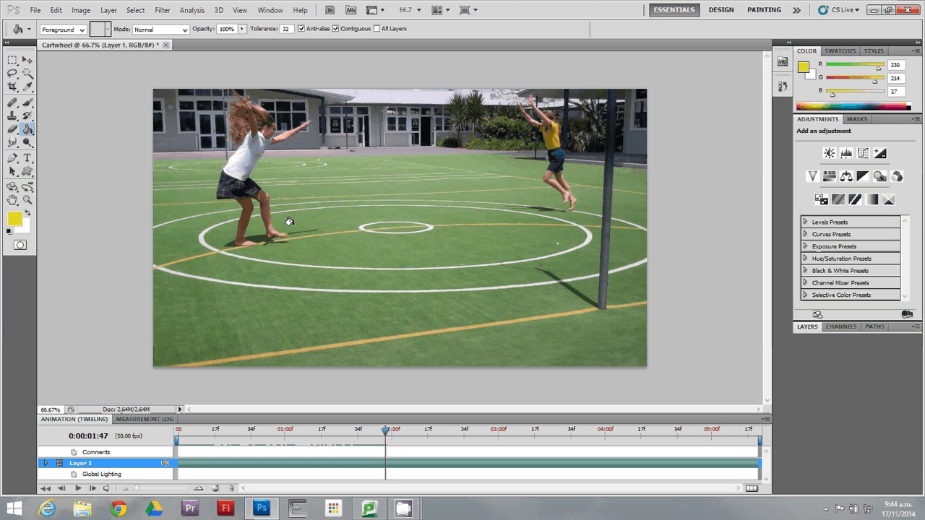
left_click(289, 221)
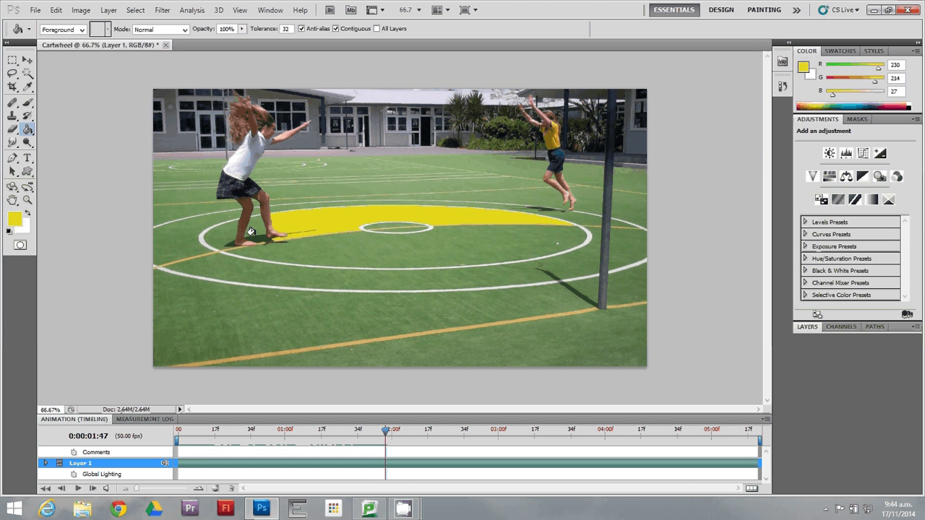
left_click(222, 232)
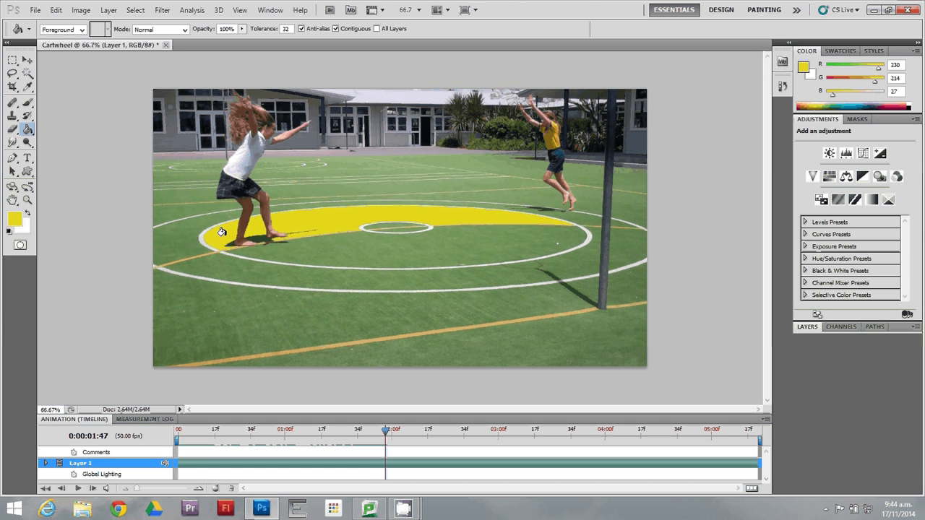
Fill the inner circle above the orange line yellow on frames 0:00:01:48 and 0:00:01:49.
key("Page_Down")
left_click(266, 222)
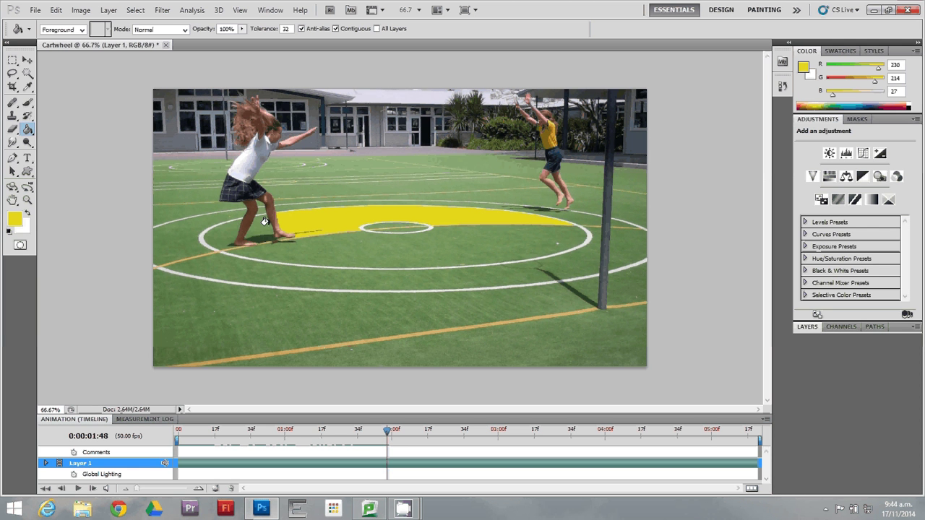
left_click(262, 224)
left_click(222, 226)
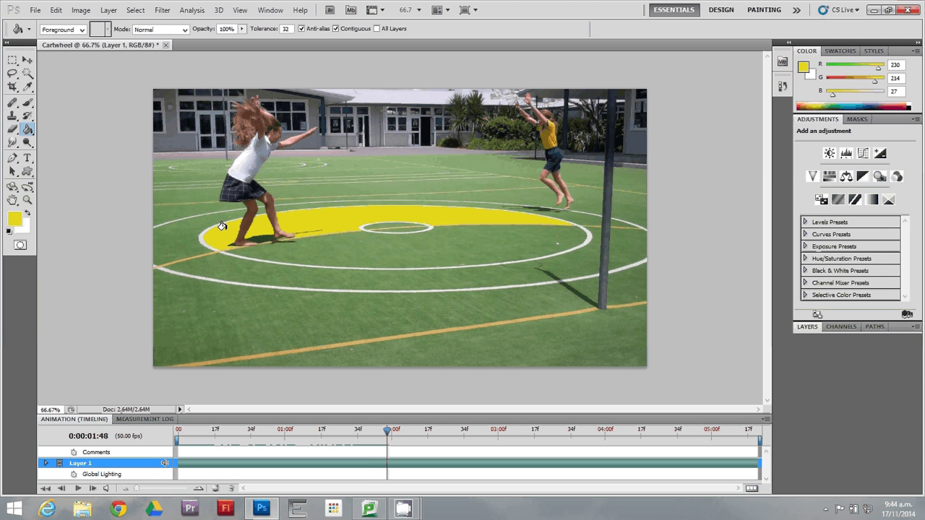
key("Right")
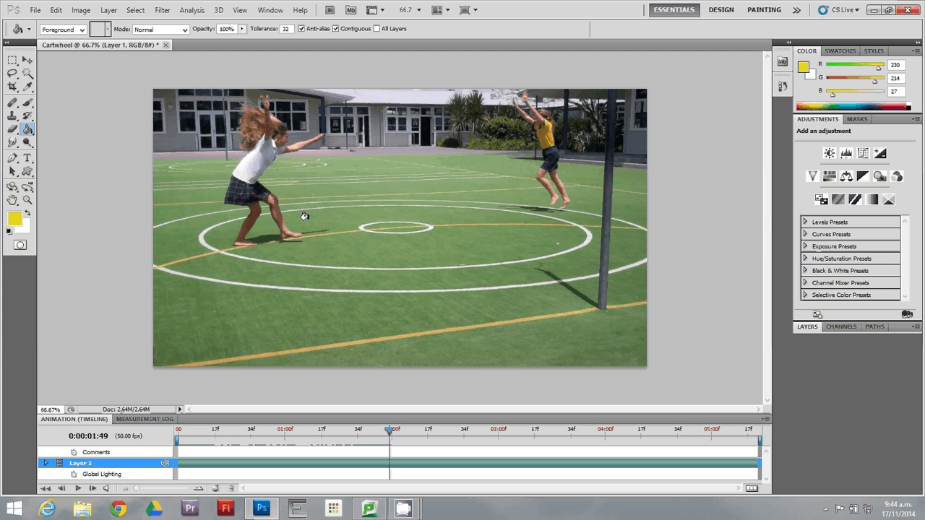
left_click(304, 217)
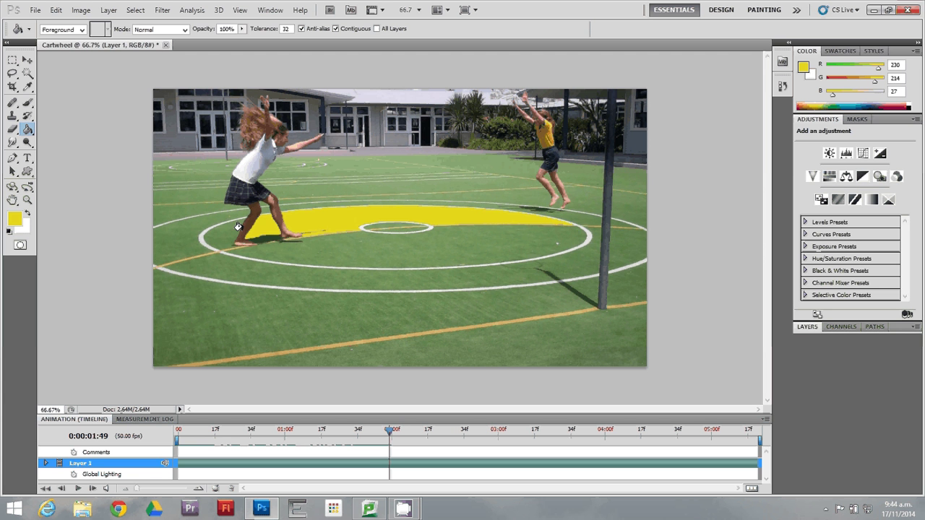
left_click(225, 226)
Paint the circle's upper section yellow on both sides of the girl's legs on frames 0:00:02:00 and 0:00:02:01.
key("Right")
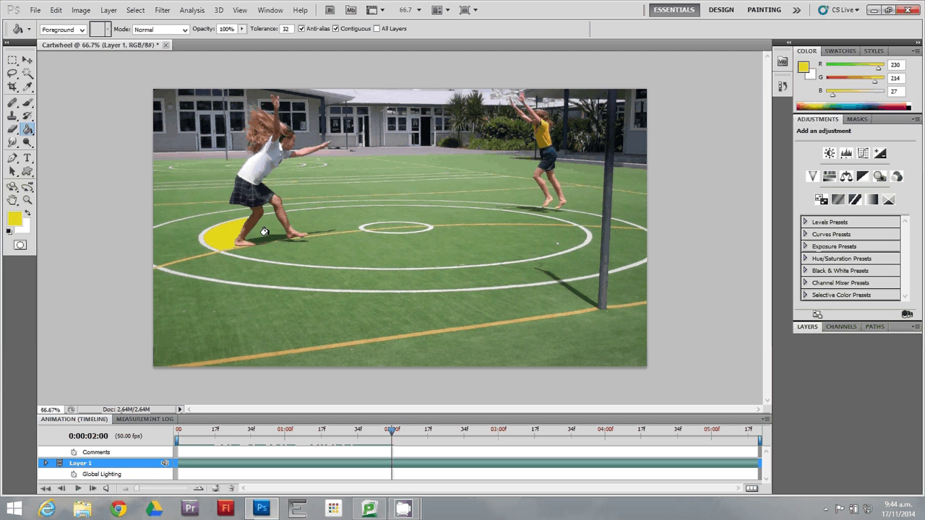
left_click(264, 231)
left_click(322, 210)
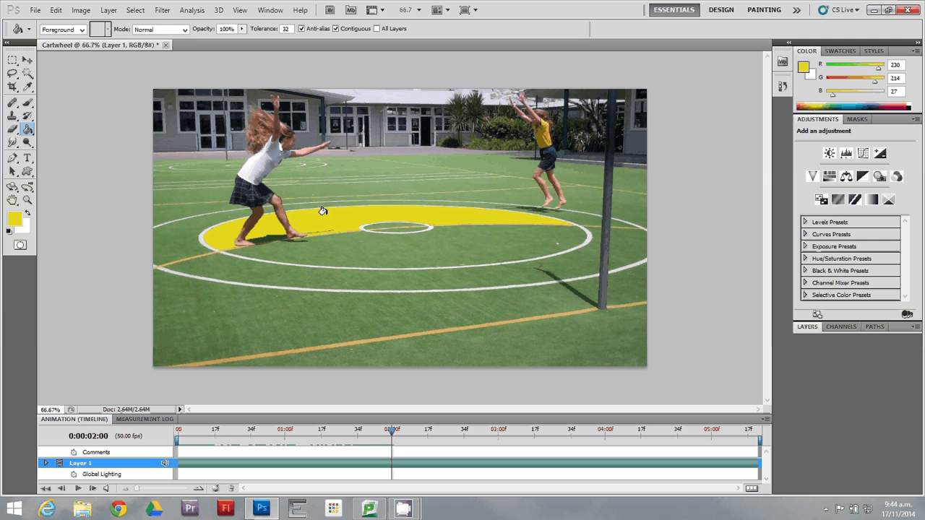
key("Right")
left_click(307, 212)
left_click(247, 231)
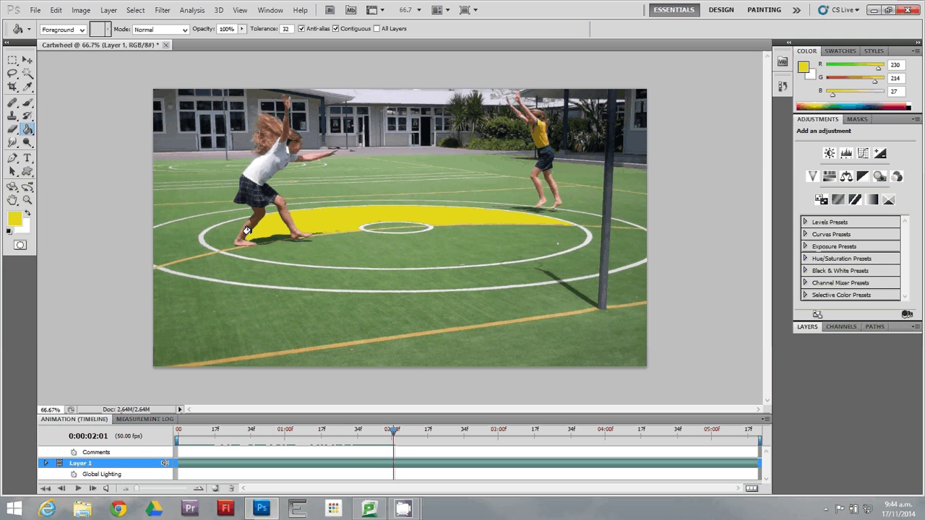
left_click(226, 229)
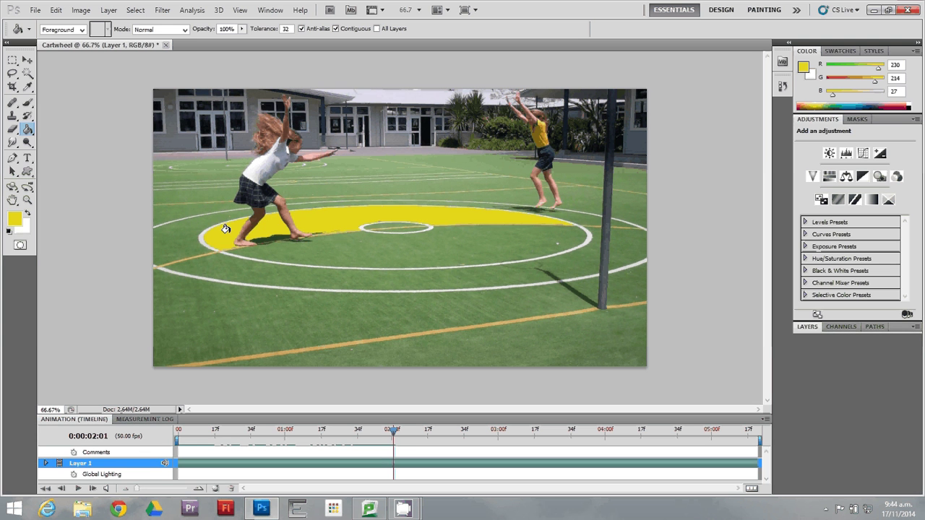
Repeat the yellow fill of the circle's upper section on frames 0:00:02:02 and 0:00:02:03.
key("Right")
left_click(225, 229)
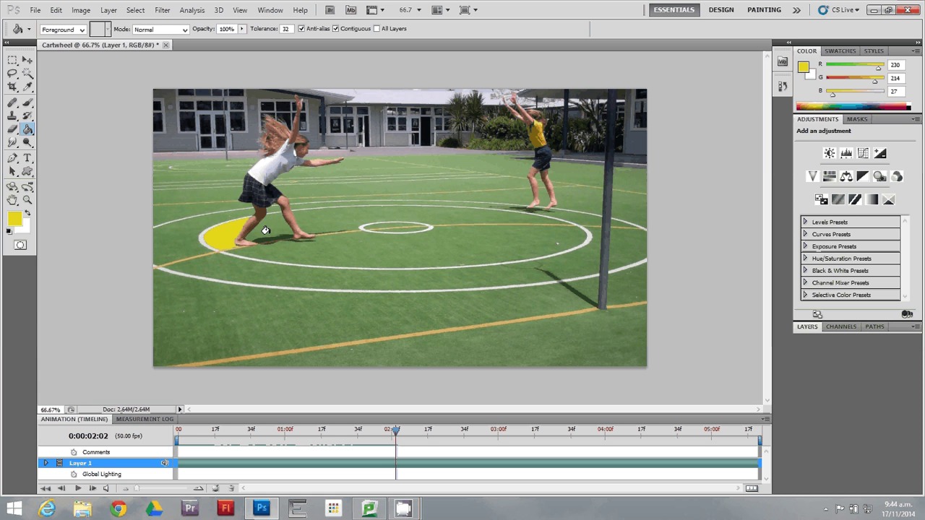
left_click(319, 224)
key("Right")
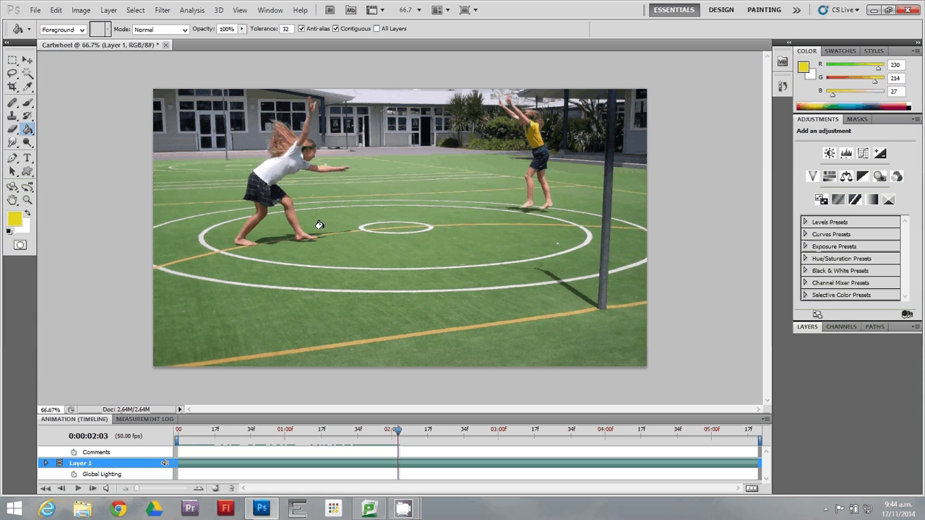
left_click(319, 225)
left_click(257, 229)
left_click(225, 230)
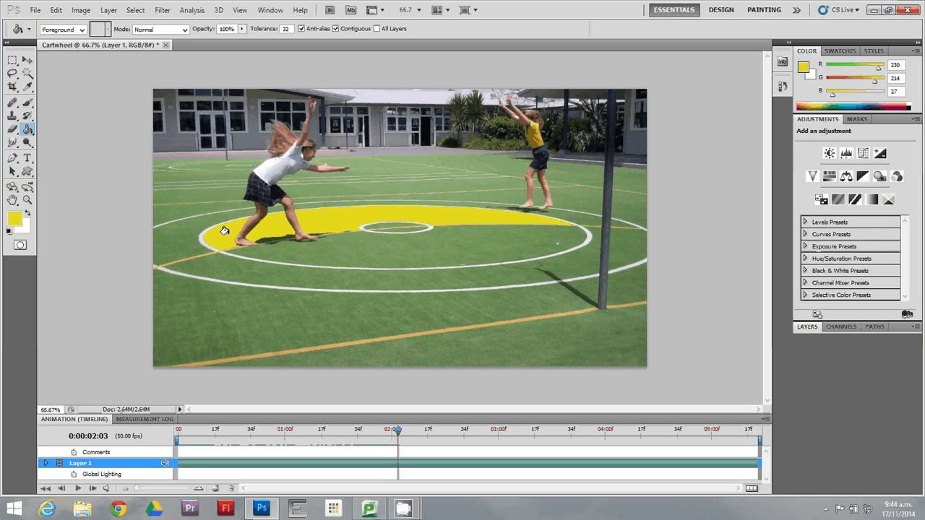
Fill the areas beside and between the girl's legs inside the circle yellow on frame 0:00:02:04.
key("Right")
left_click(227, 229)
left_click(275, 228)
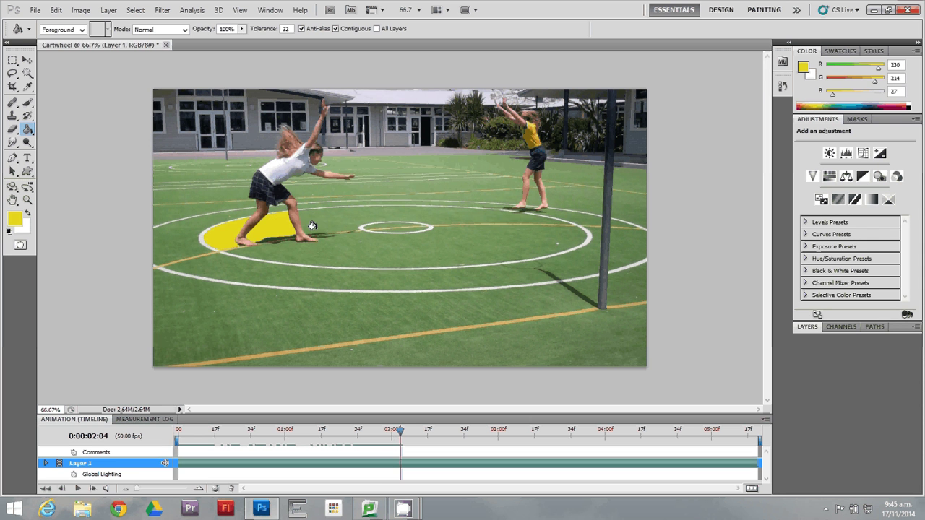
left_click(320, 223)
On frame 0:00:02:07, set the Paint Bucket to red (RGB 246, 28, 5) with the Color Burn blending mode.
key("Right")
key("Right")
key("Right")
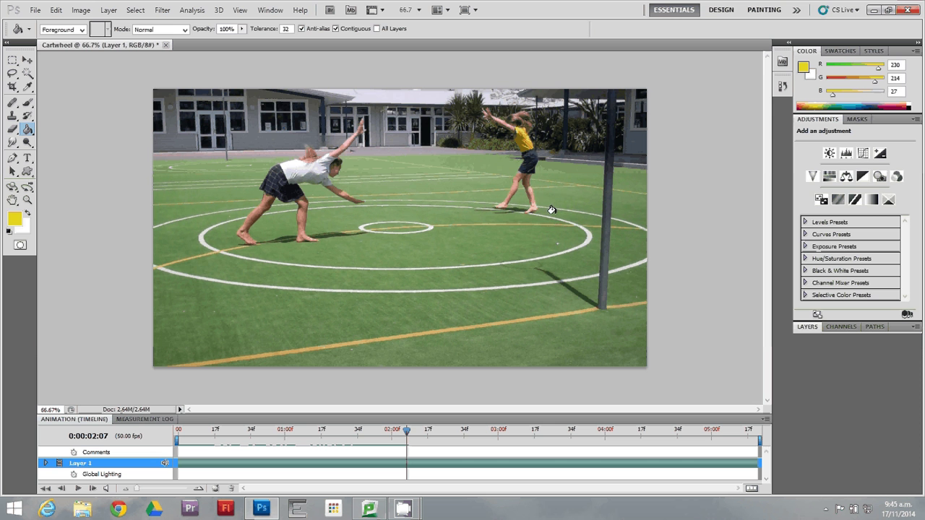
left_click(14, 219)
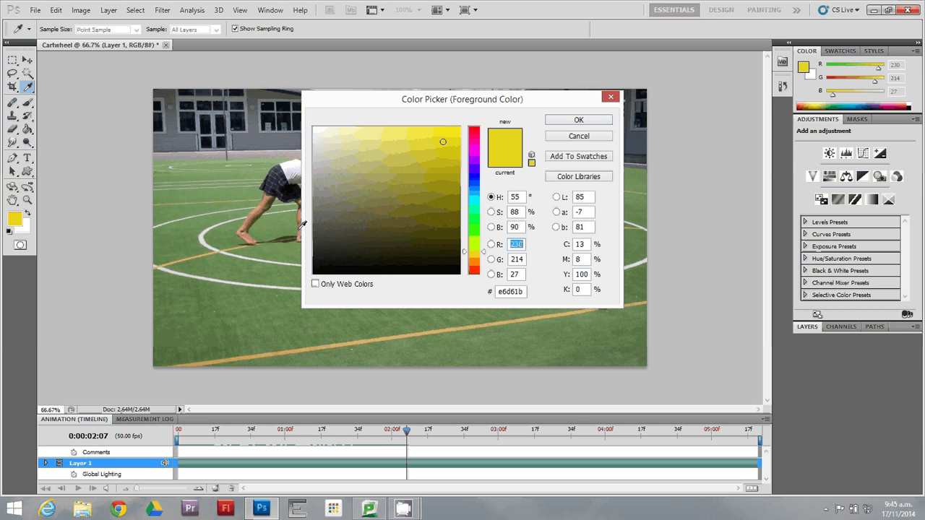
left_click(473, 268)
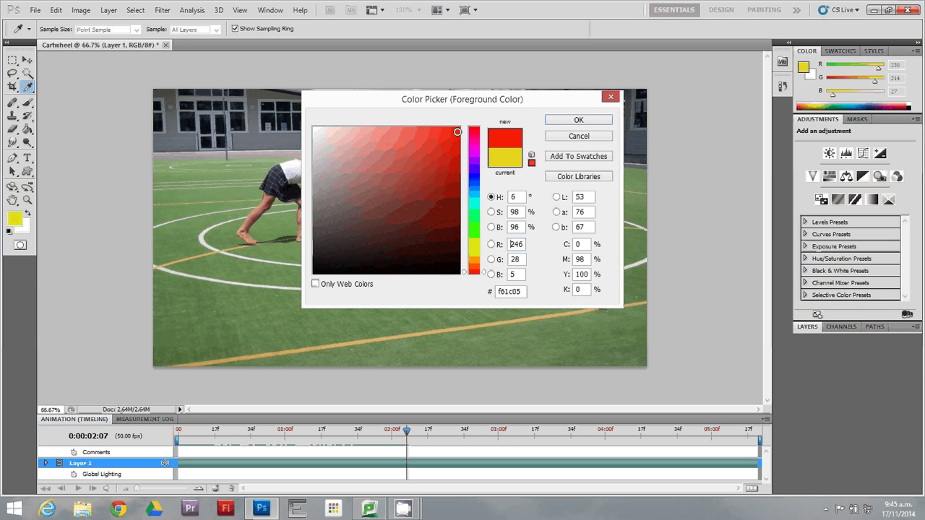
left_click(569, 120)
left_click(185, 30)
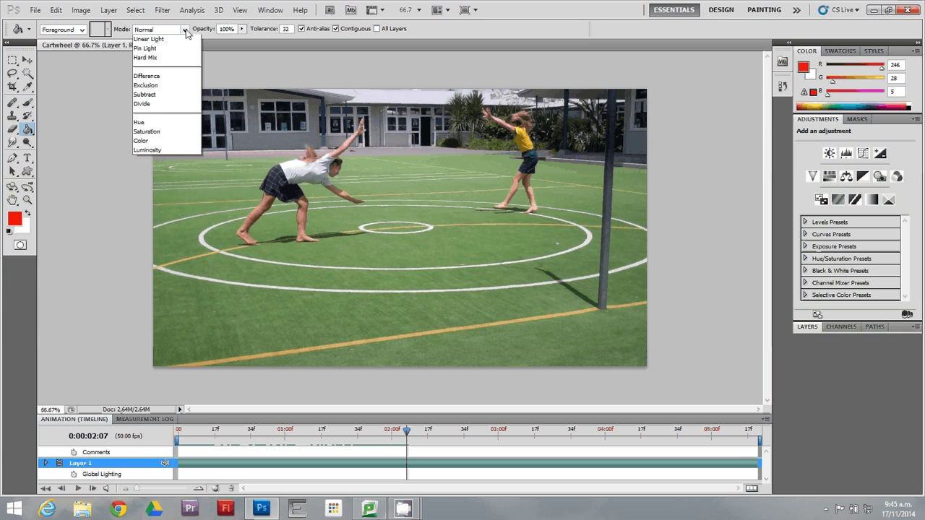
left_click(166, 104)
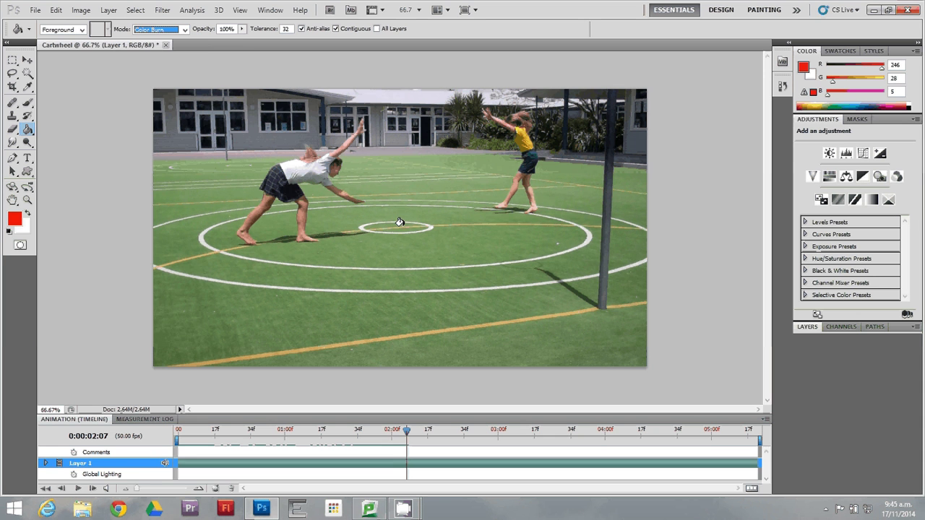
Try filling the outer ring and circle area around the far girl's feet red, and undo the last fill.
left_click(527, 210)
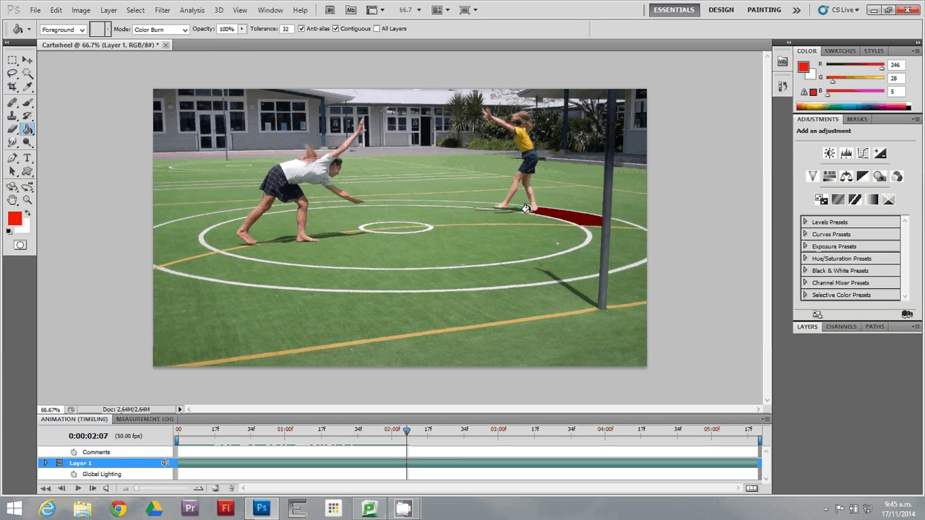
left_click(515, 209)
left_click(484, 204)
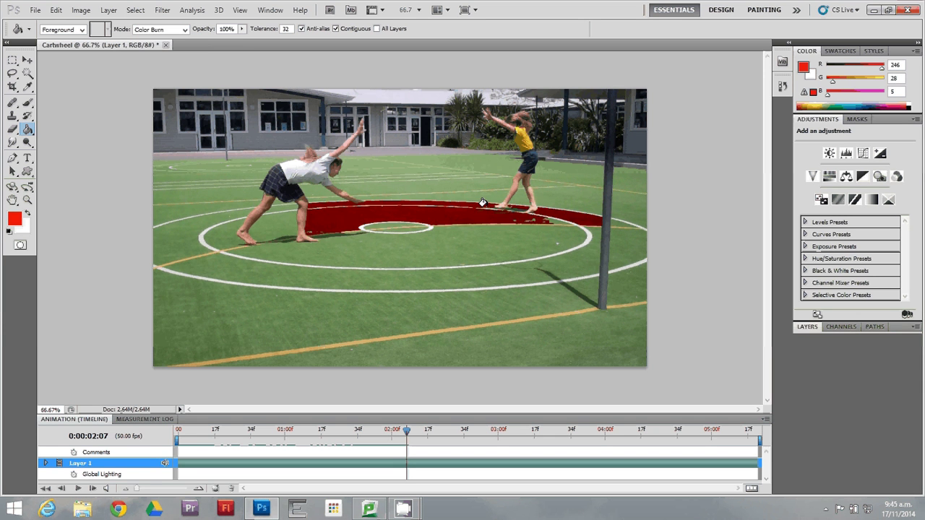
key("ctrl+z")
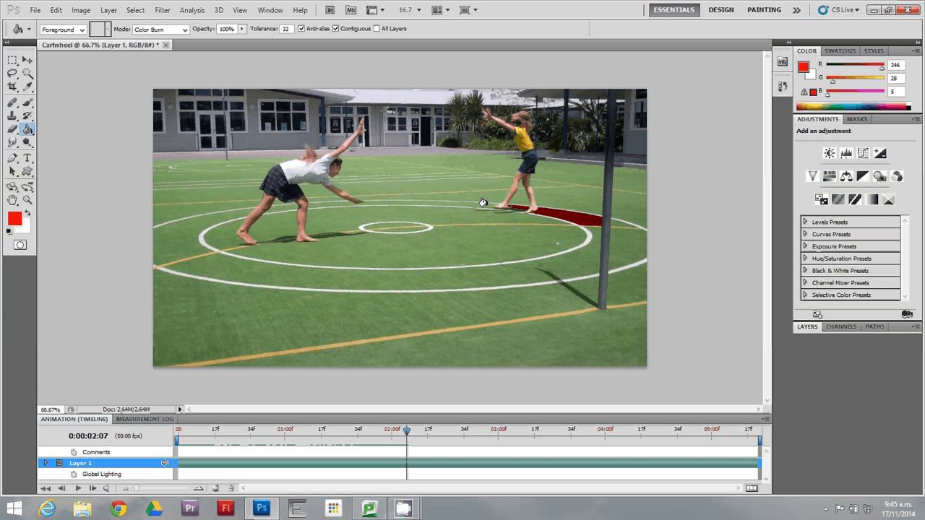
Check the yellow fill on frame 0:00:02:04 and return to frame 0:00:02:07.
key("Left")
key("Left")
key("Left")
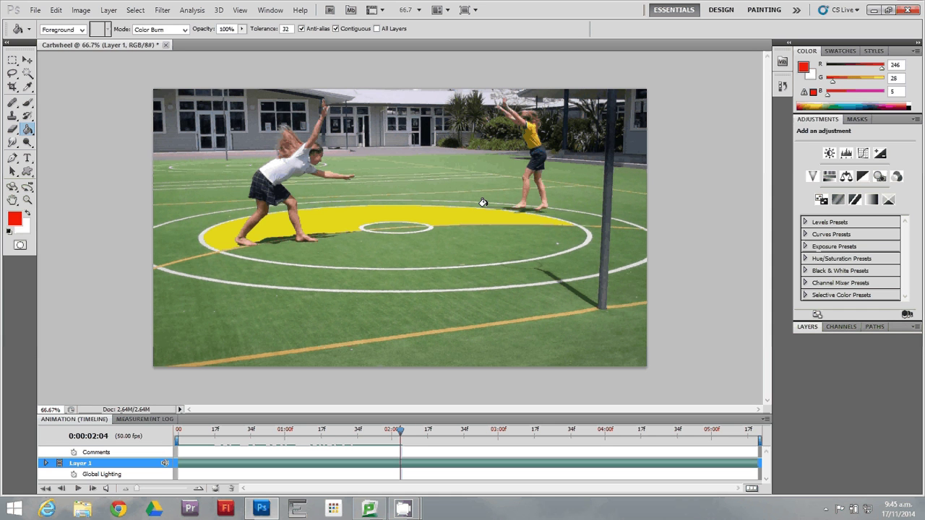
key("Right")
key("Right")
key("Right")
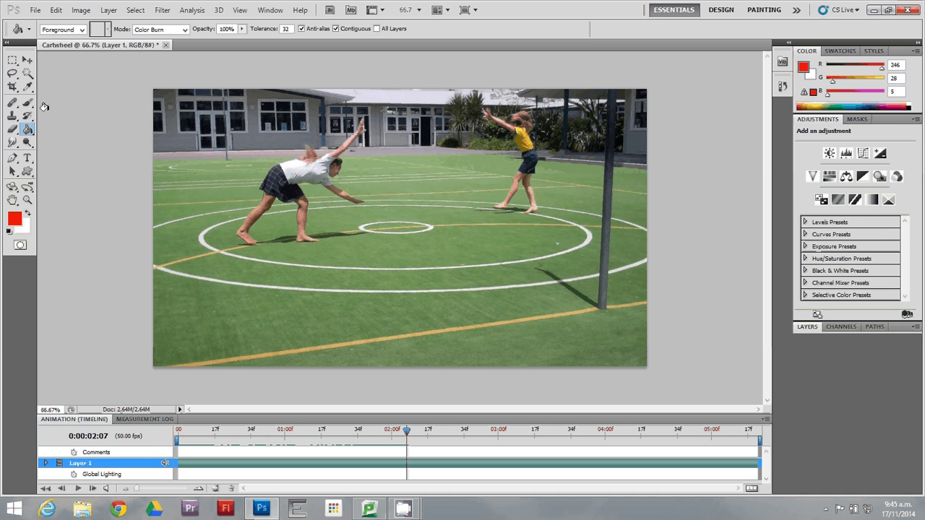
Select the ring section between the two girls with the Magic Wand at tolerance 30.
key("w")
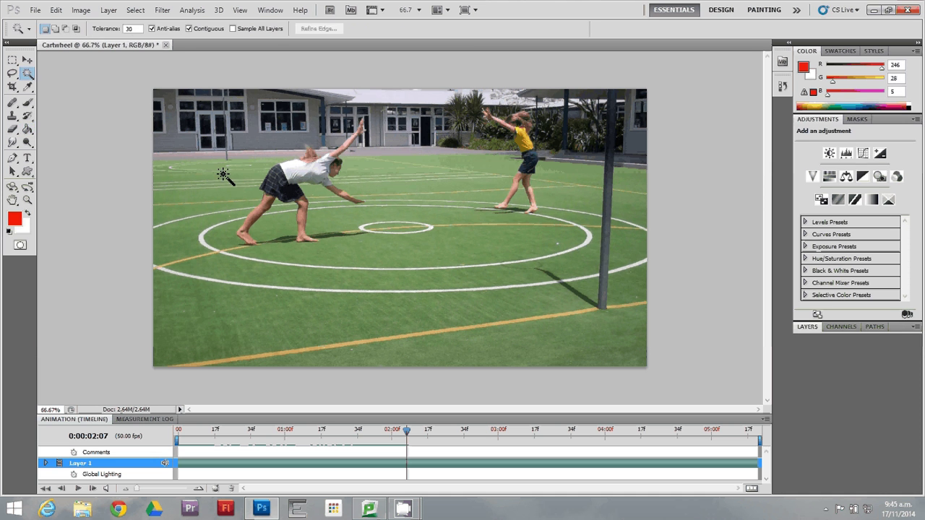
left_click(571, 223)
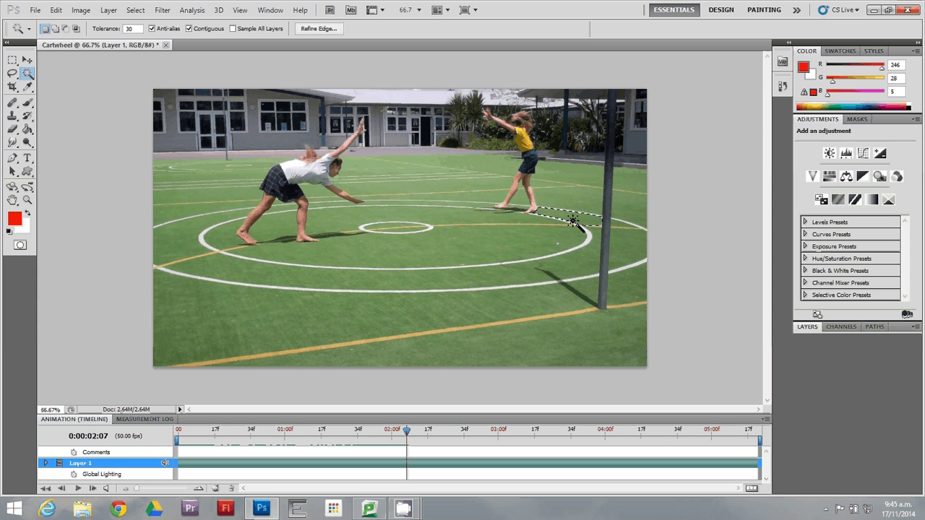
left_click(521, 209)
left_click(483, 209)
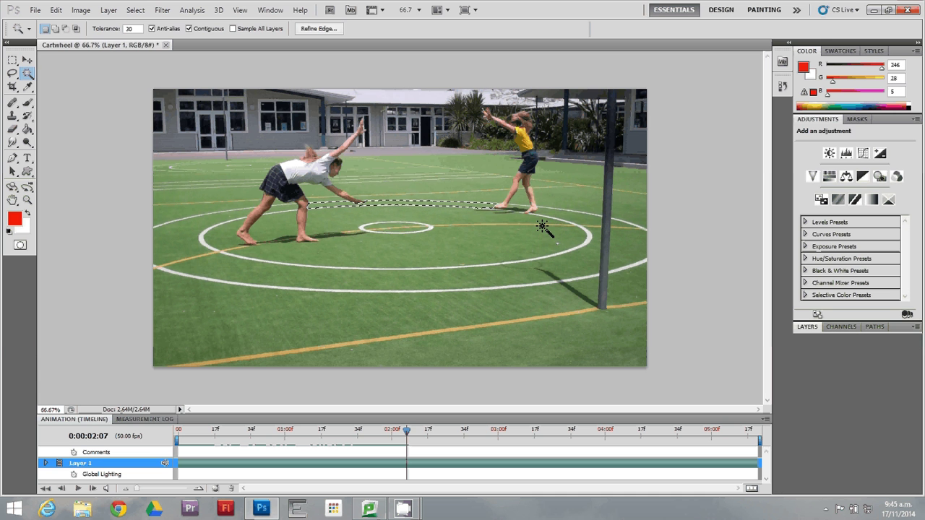
Try a Color Burn red fill on the selected ring section, and undo it.
left_click(27, 129)
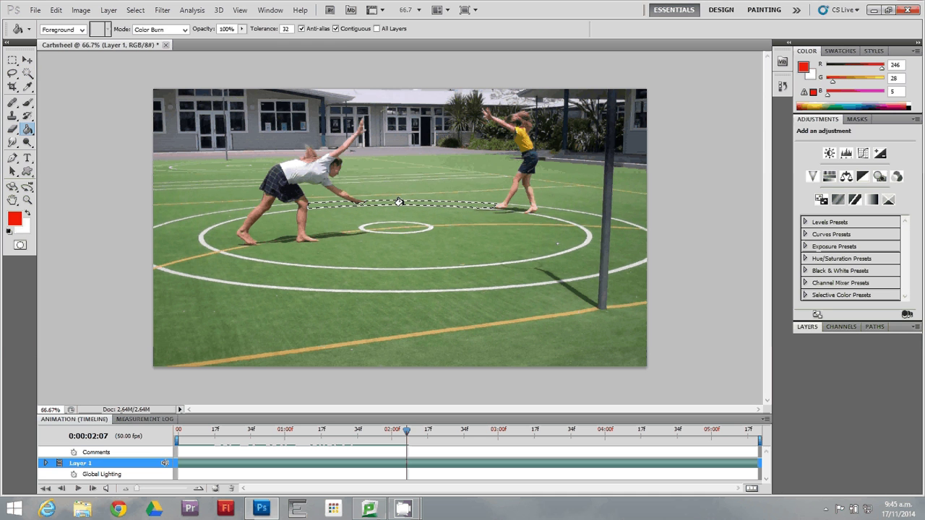
left_click(399, 202)
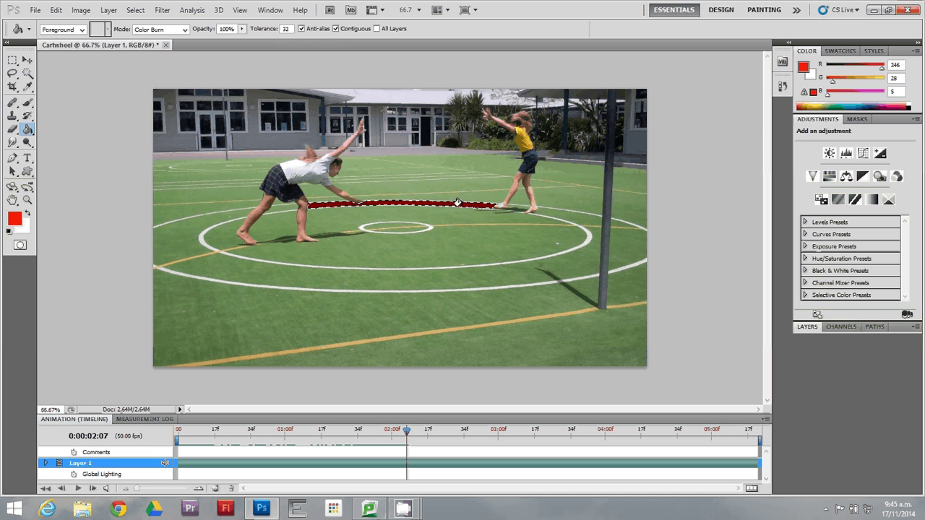
key("ctrl+z")
Paint the selected ring section between the girls red with the Brush in Normal mode, and clear the selection.
left_click(28, 102)
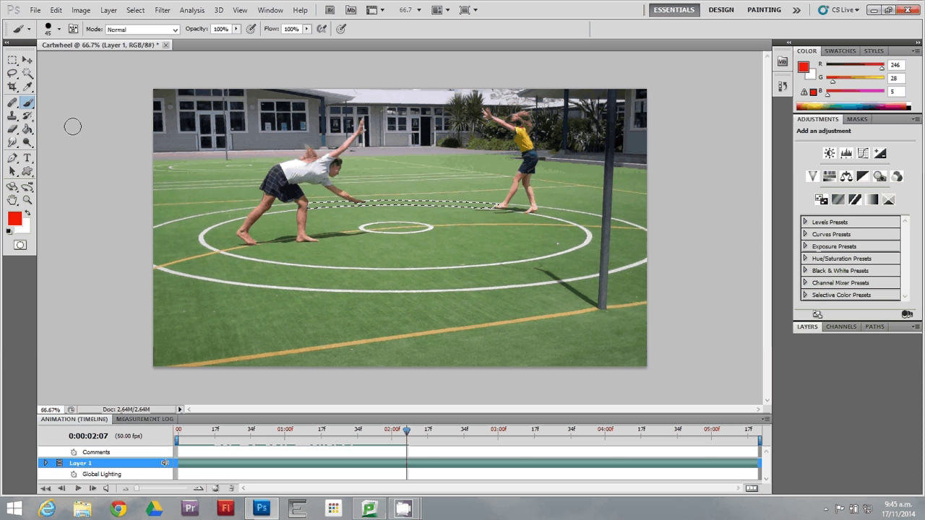
left_click_drag(492, 205, 290, 208)
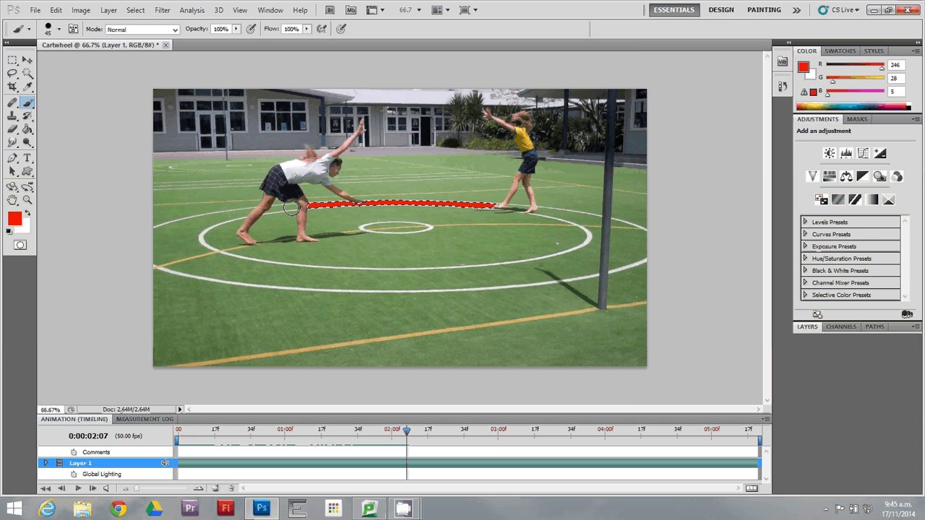
key("ctrl+s")
left_click(615, 276)
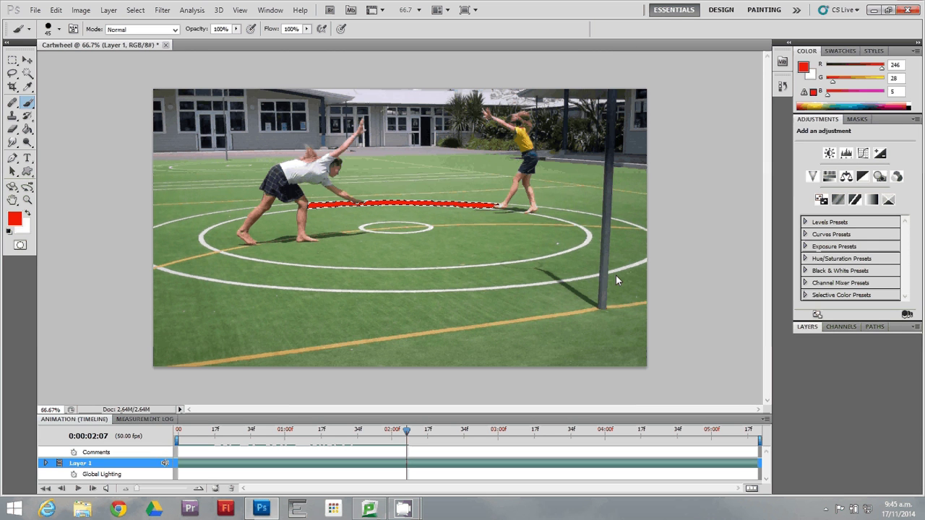
key("ctrl+d")
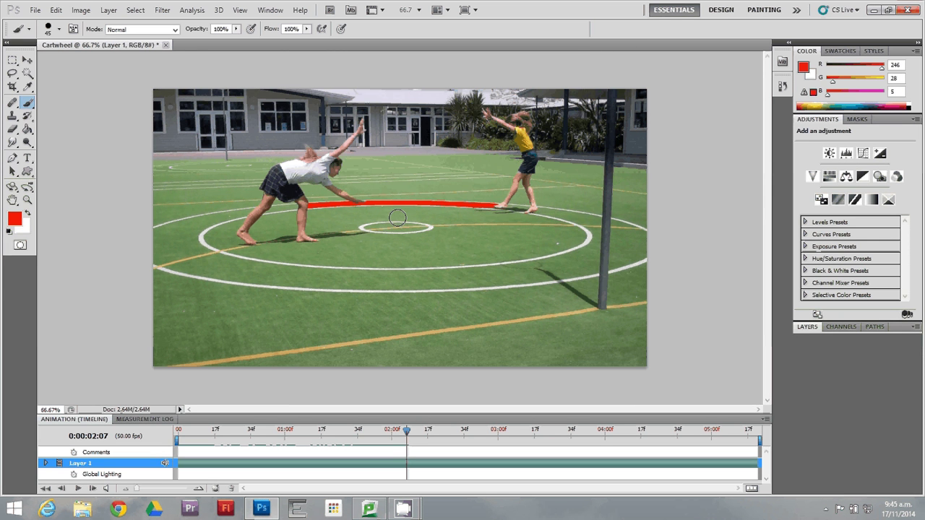
Select the unpainted parts of the outer ring around the circle with the Quick Selection tool in add mode.
left_click(27, 104)
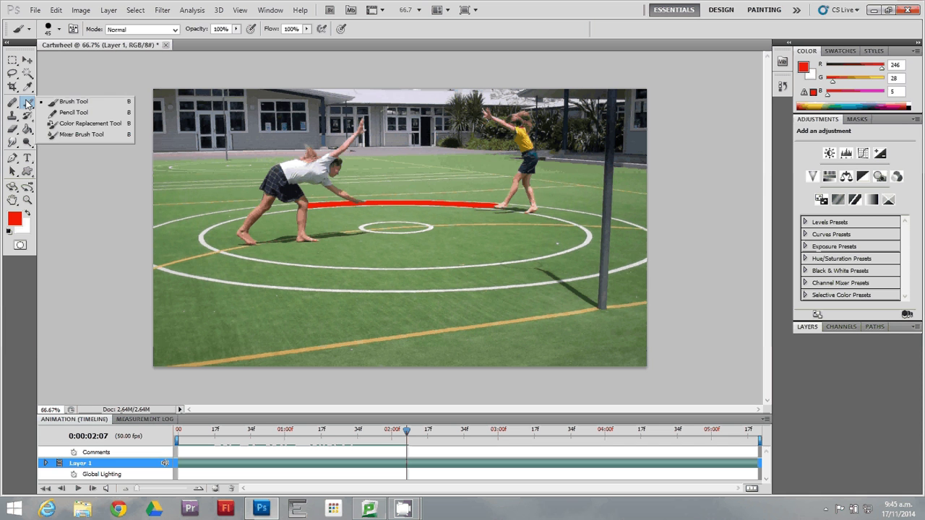
left_click(29, 116)
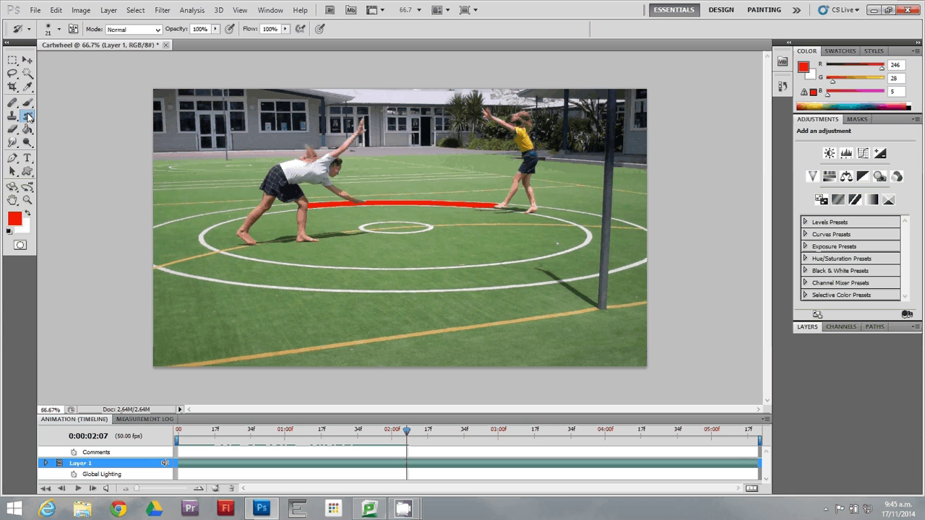
left_click(28, 74)
left_click(28, 75)
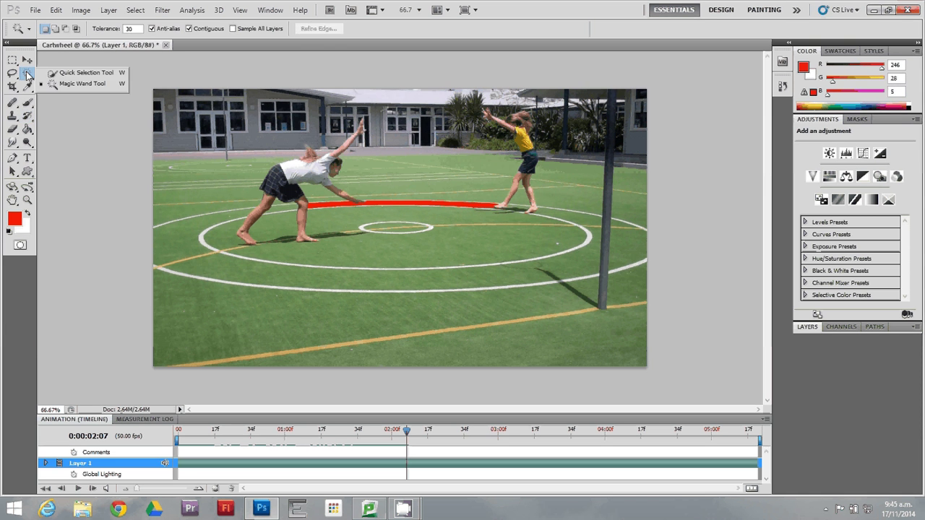
left_click(85, 73)
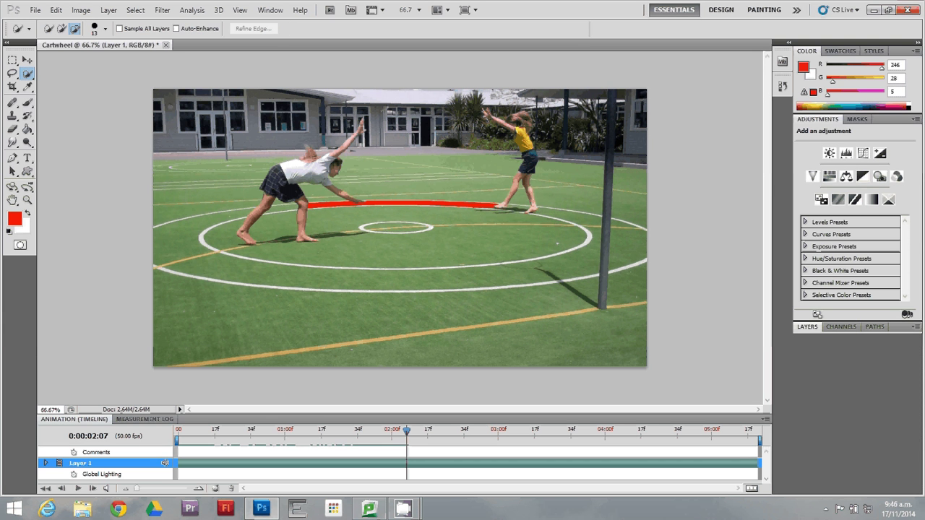
left_click(63, 30)
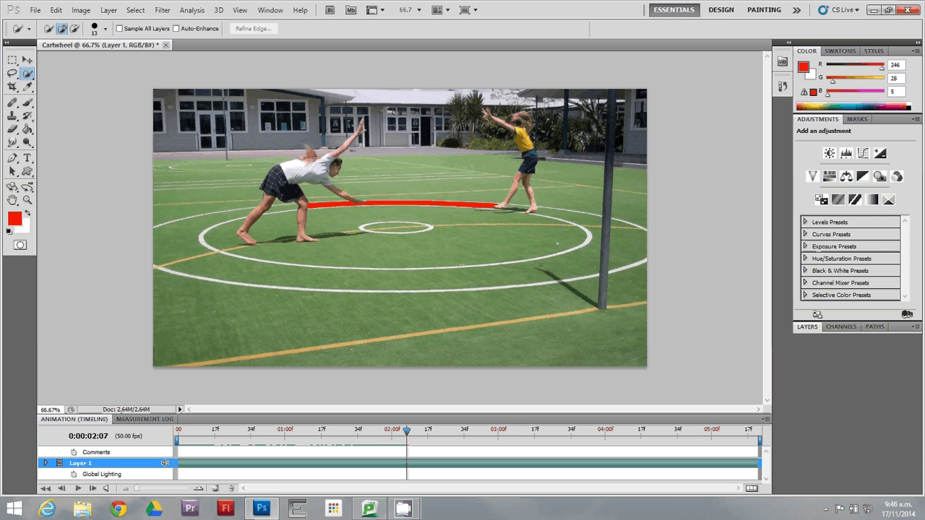
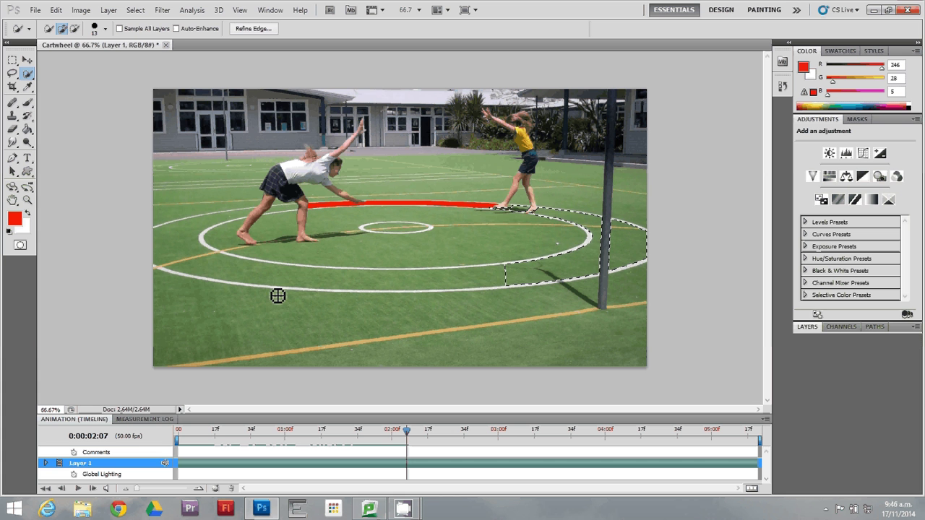
mouse_move(277, 296)
left_mouse_down()
mouse_move(310, 278)
mouse_move(195, 239)
mouse_move(289, 213)
left_mouse_up()
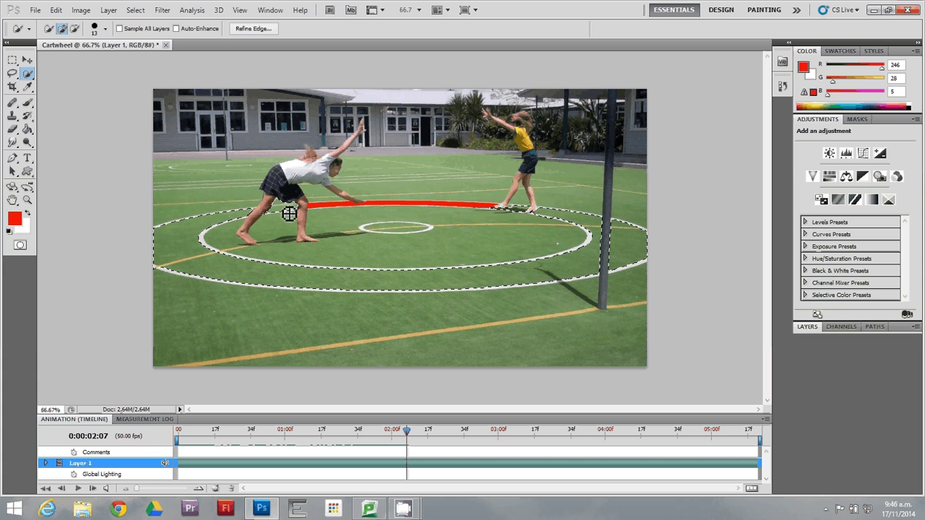
Fill the selected parts of the outer ring red with the Paint Bucket in Color Burn mode, including both sides of the pole.
left_click(28, 104)
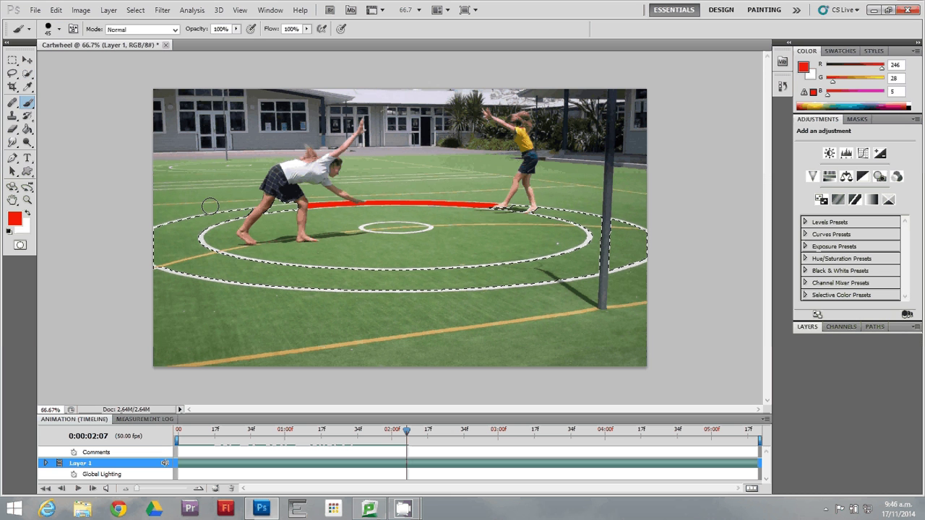
left_click(32, 131)
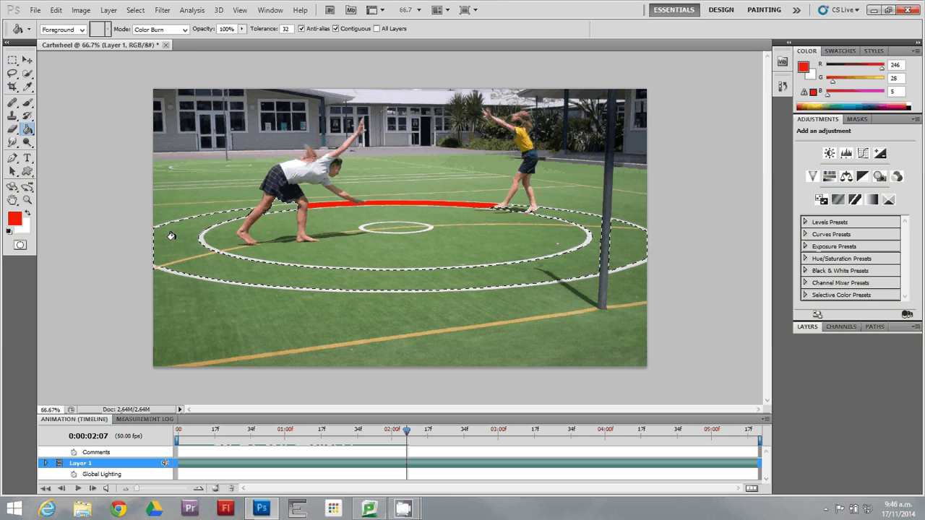
left_click(171, 236)
left_click(625, 249)
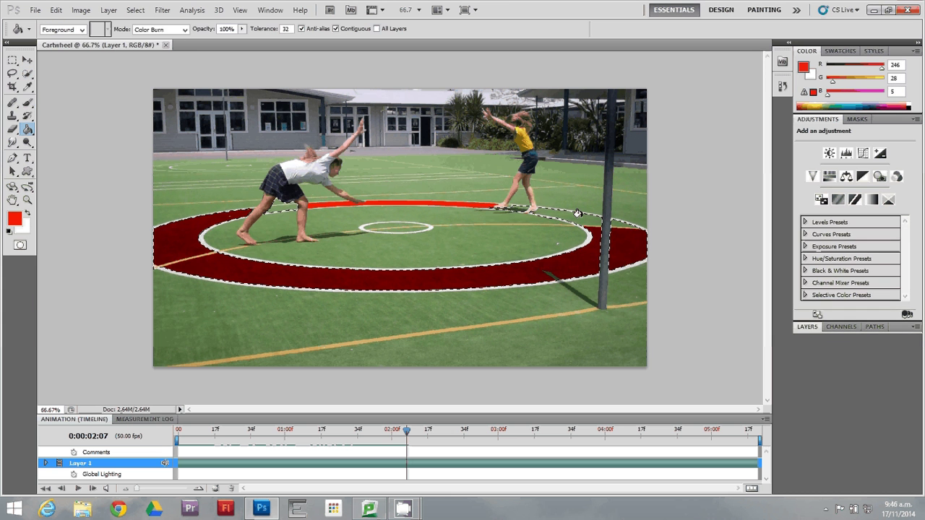
left_click(578, 214)
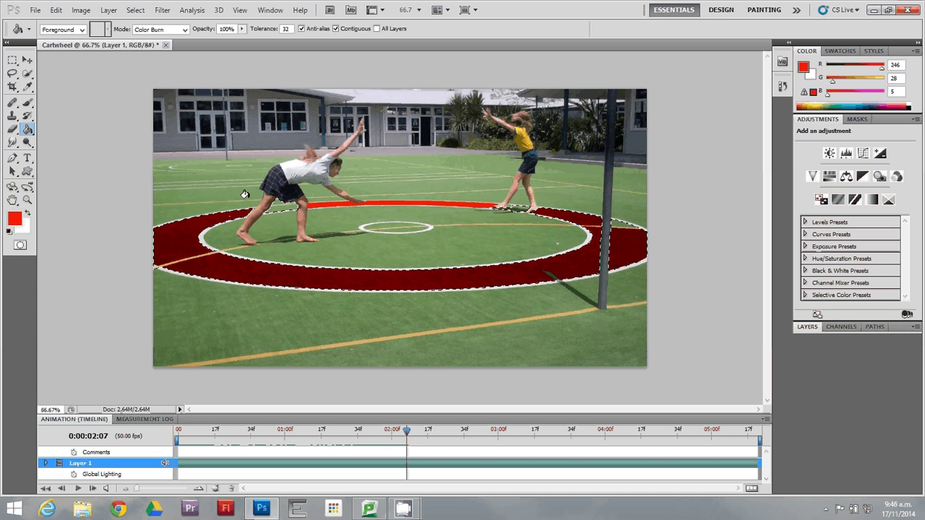
Add the bright red section between the girls to the ring selection and apply the Color Burn fill there.
left_click(27, 76)
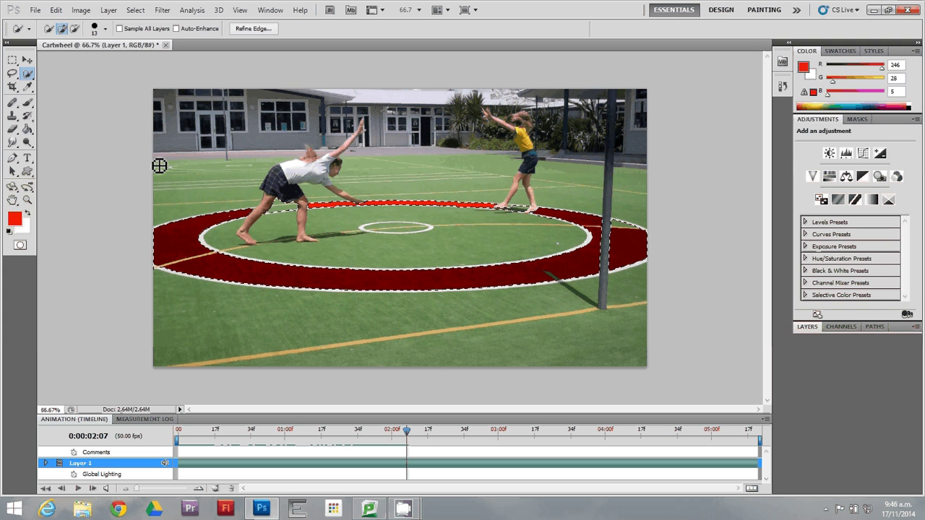
left_click(26, 130)
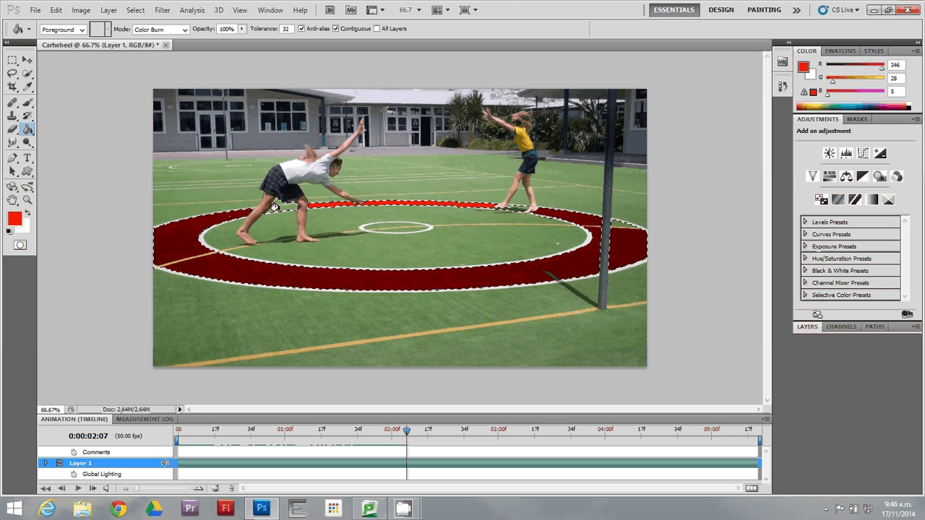
left_click(321, 204)
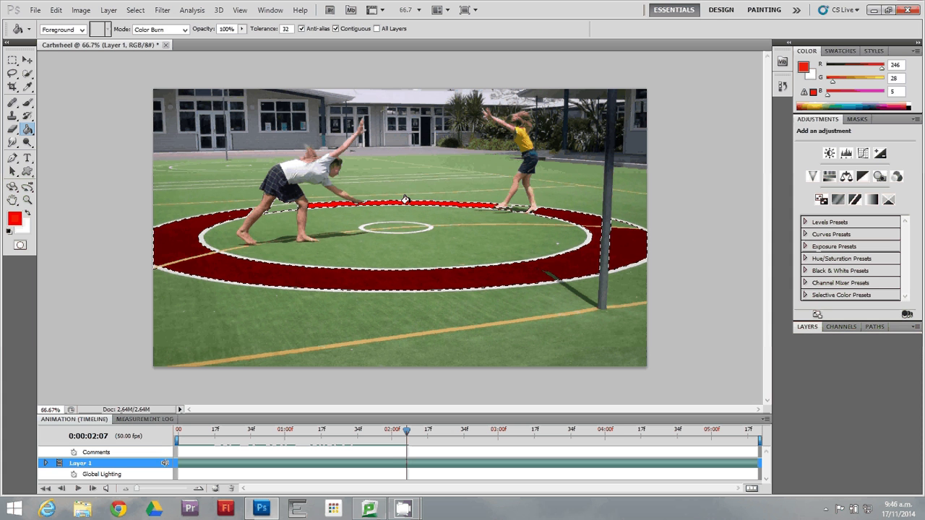
Advance to frame 0:00:02:08 and fill the back, front and both side sections of the selected ring red in Color Burn mode.
key("Right")
left_click(406, 200)
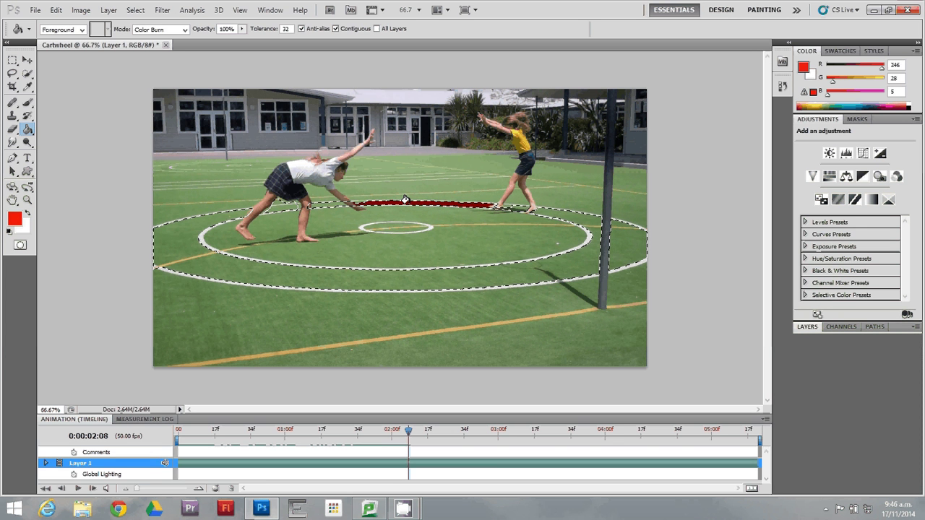
left_click(563, 216)
left_click(555, 265)
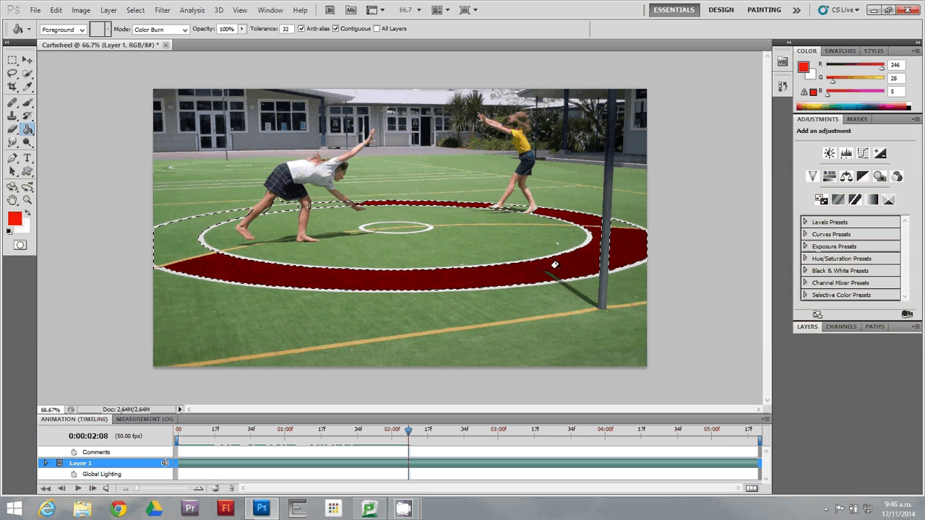
left_click(214, 229)
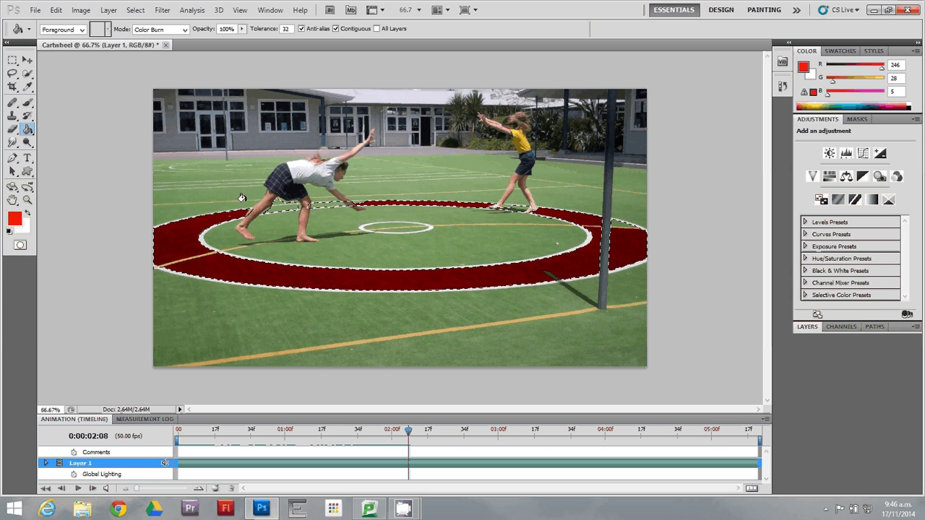
Fill the remaining selected ring pieces beside the white-shirted girl's arm and at the other girl's feet with the Paint Bucket.
left_click(28, 73)
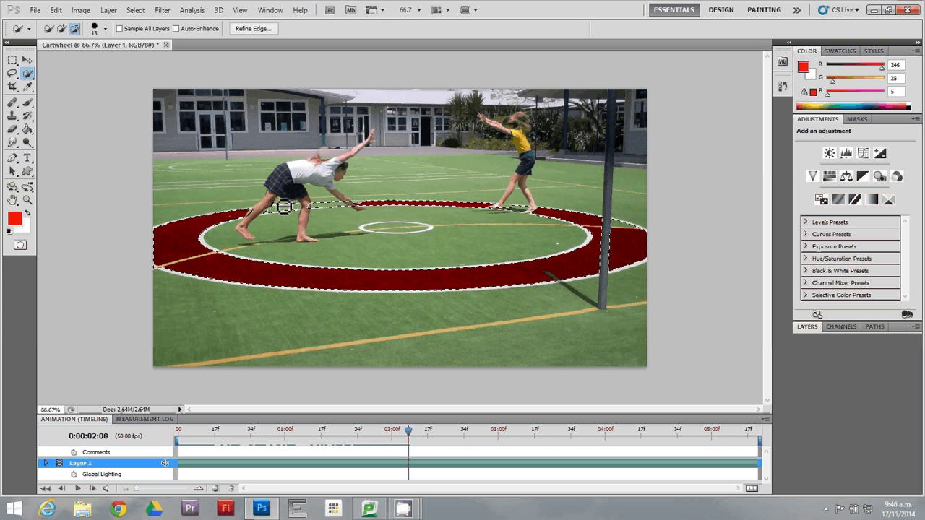
left_click(28, 130)
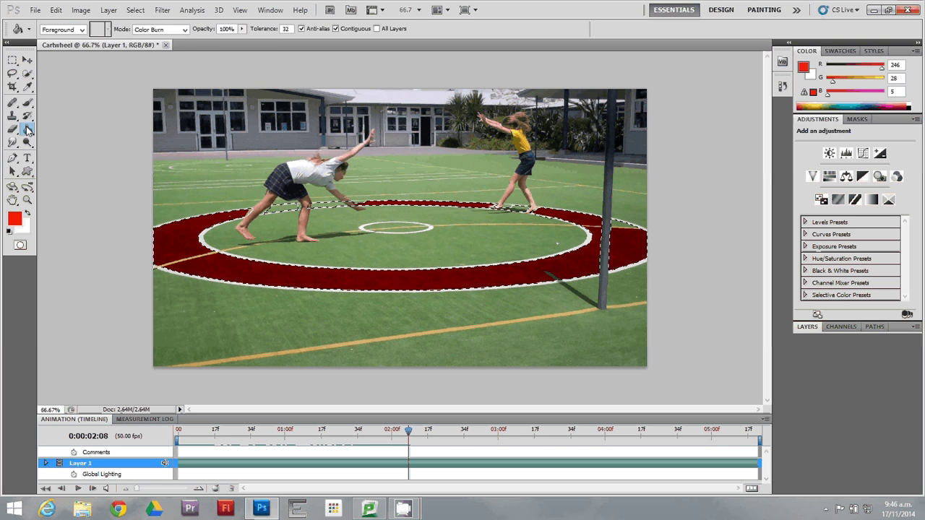
key("b")
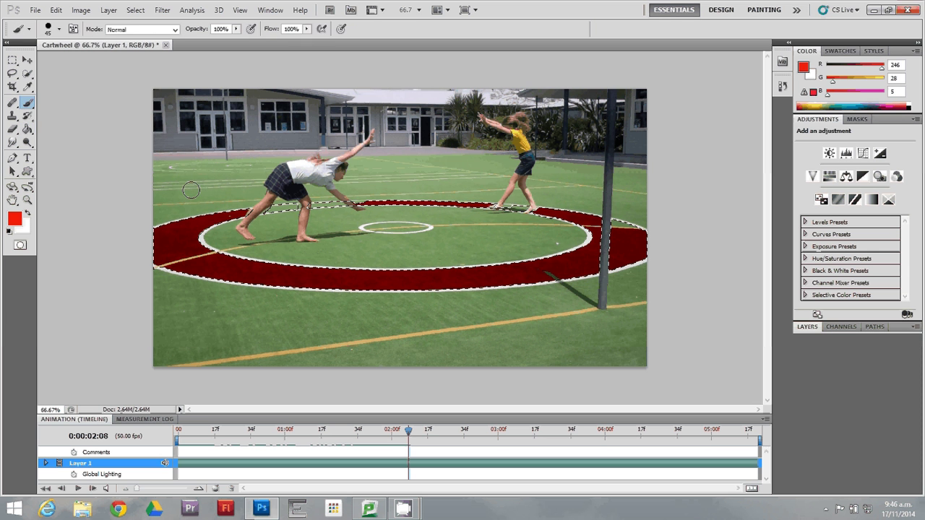
left_click(28, 130)
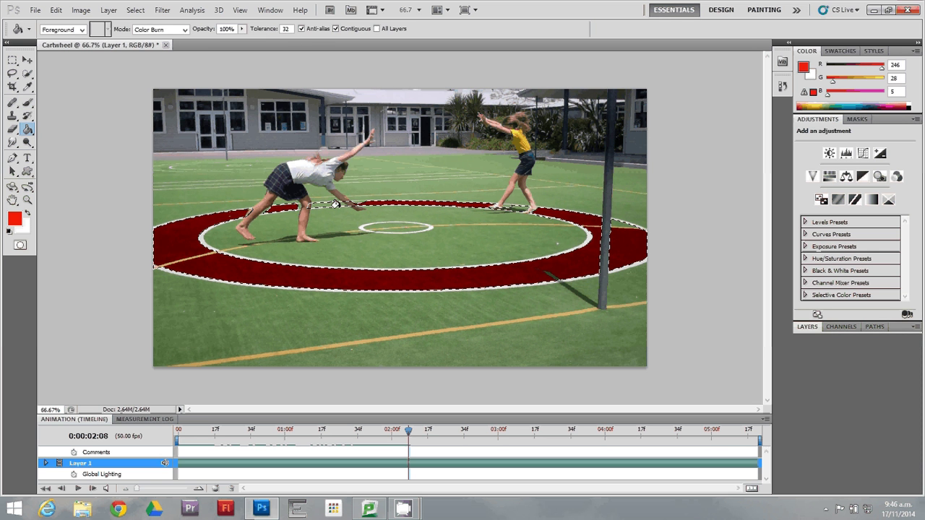
left_click(335, 206)
left_click(517, 208)
Fill the selected ring sections red on frame 0:00:02:09, including the pieces around the girls' limbs and beside the pole.
key("Page_Down")
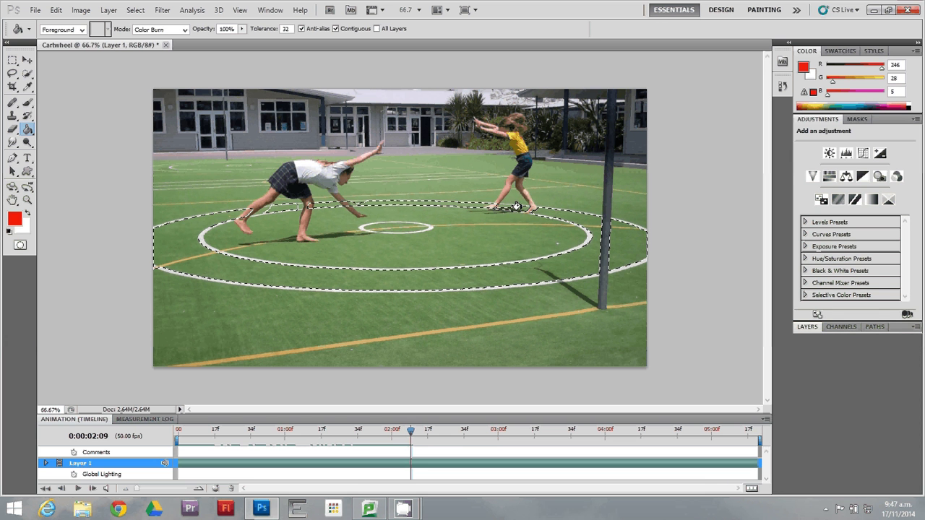
left_click(563, 217)
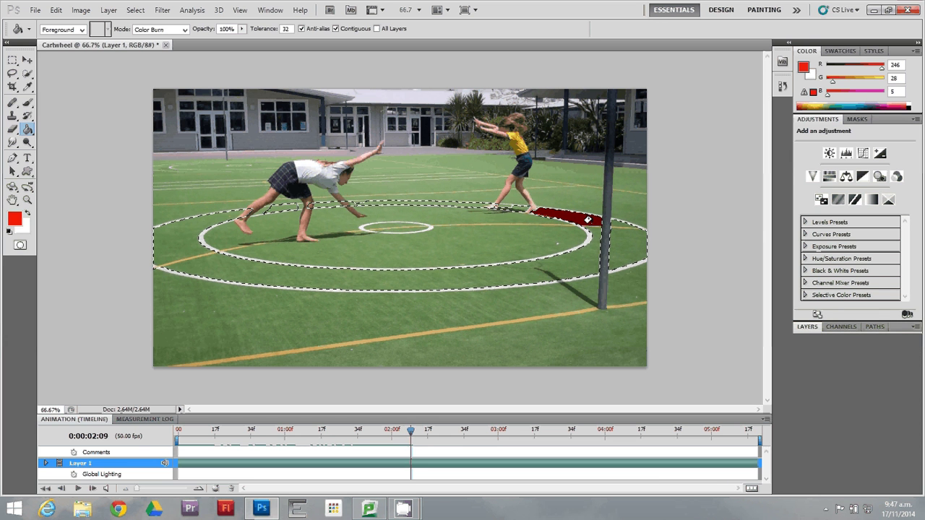
left_click(585, 259)
left_click(613, 223)
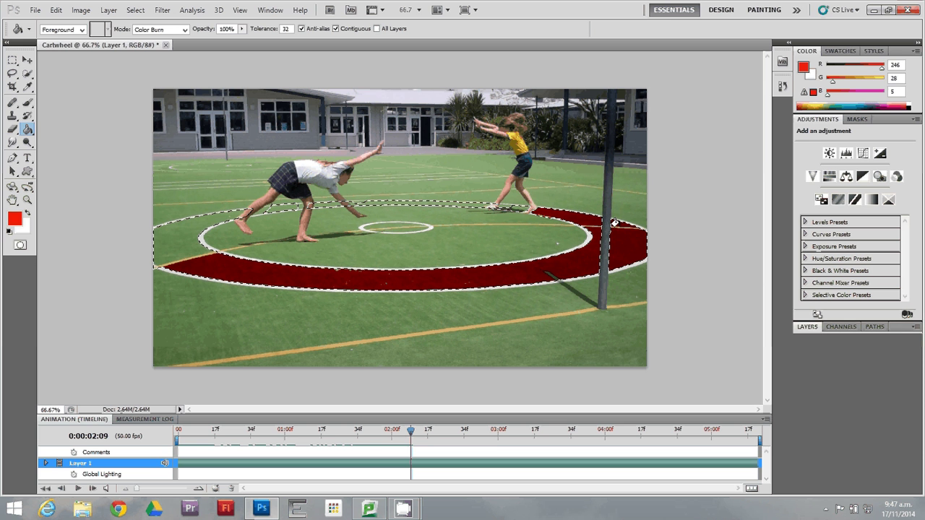
left_click(187, 246)
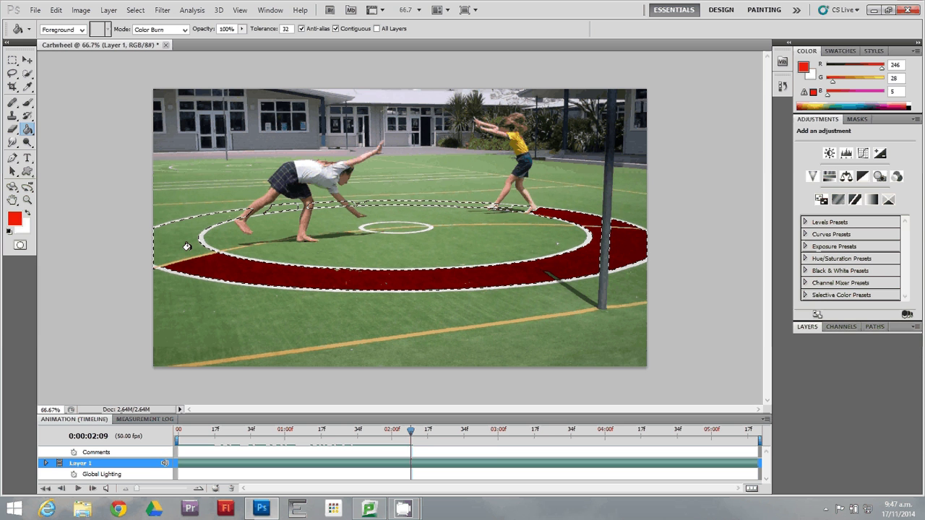
left_click(187, 247)
left_click(281, 205)
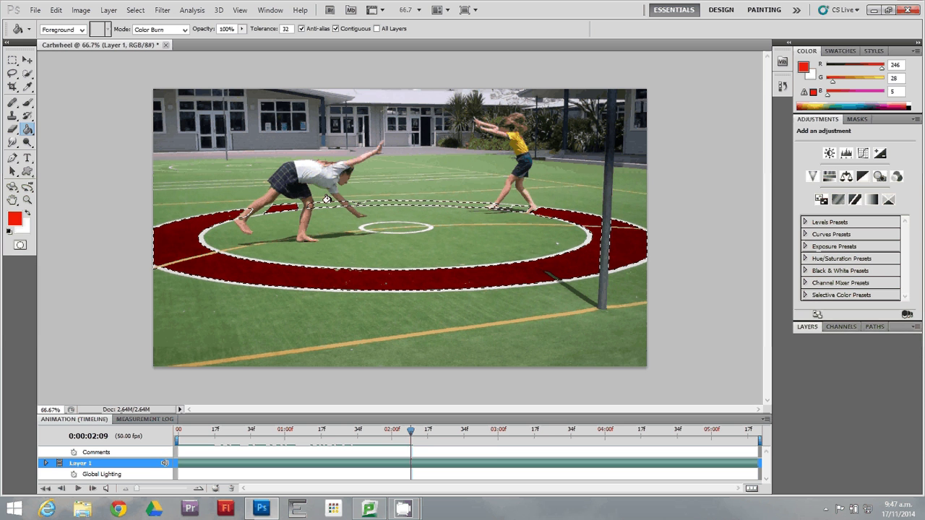
left_click(330, 203)
left_click(402, 201)
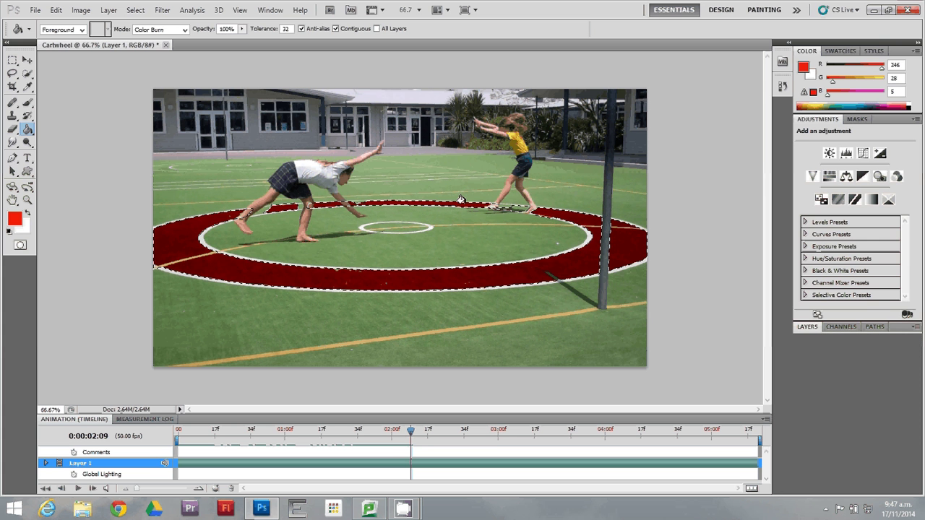
left_click(517, 208)
On frame 0:00:02:10, fill the front, left and far sections of the selected ring red.
key("Page_Down")
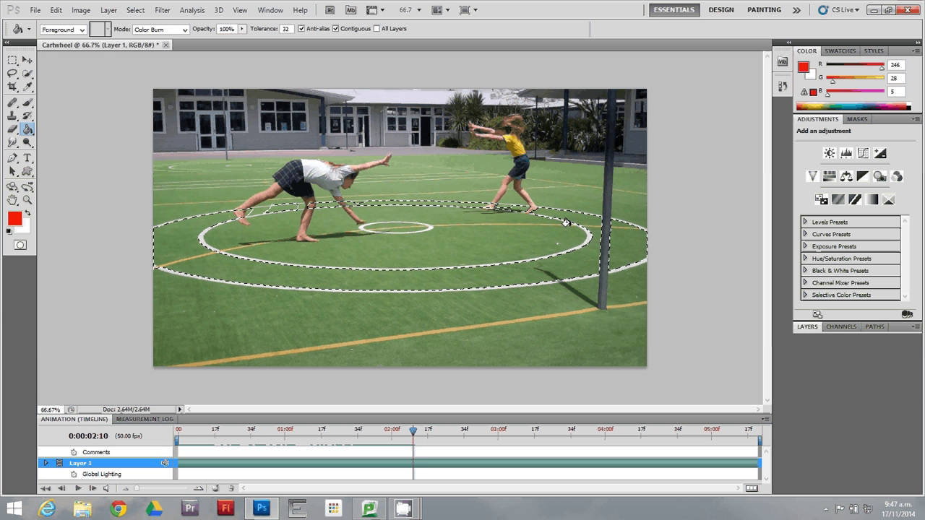
left_click(549, 254)
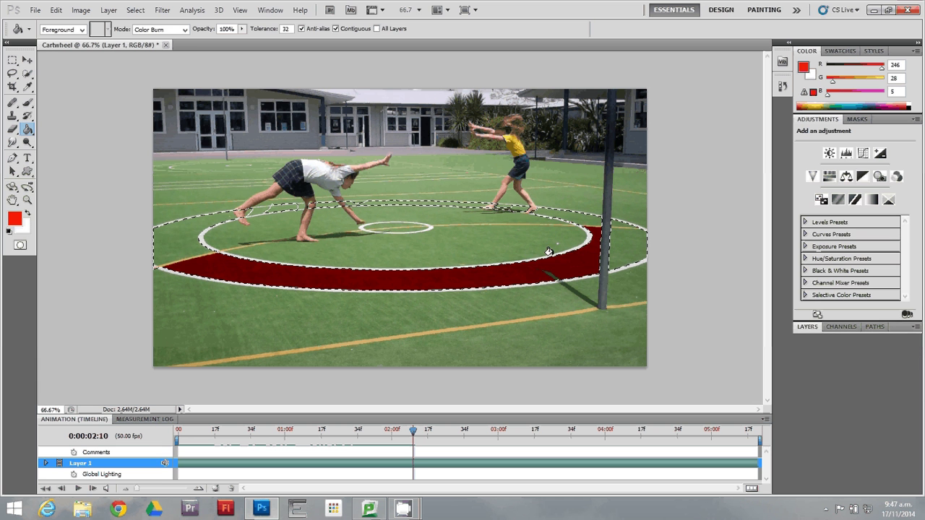
left_click(189, 224)
left_click(394, 199)
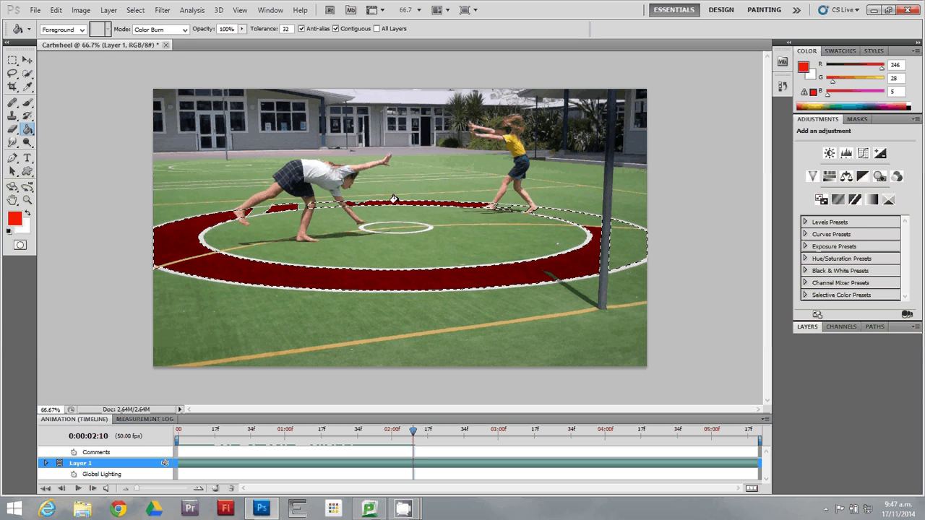
On frame 0:00:02:11, fill the selected ring sections red on both sides of the pole, along the front, at the left and between the girls.
key("Right")
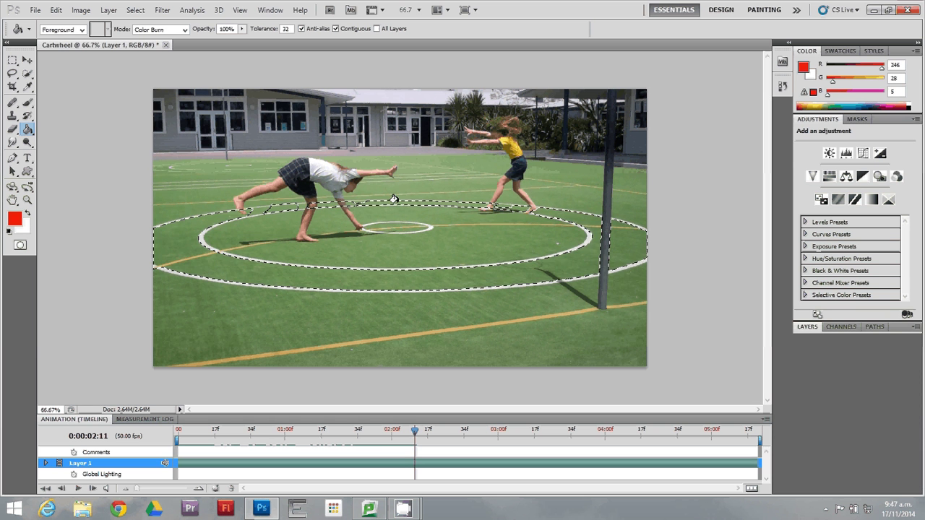
left_click(589, 223)
left_click(618, 242)
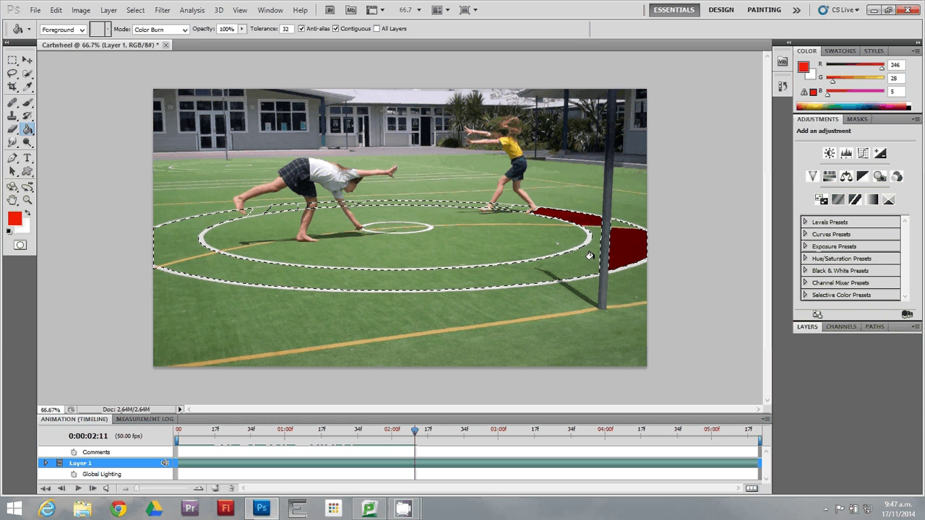
left_click(589, 256)
left_click(234, 224)
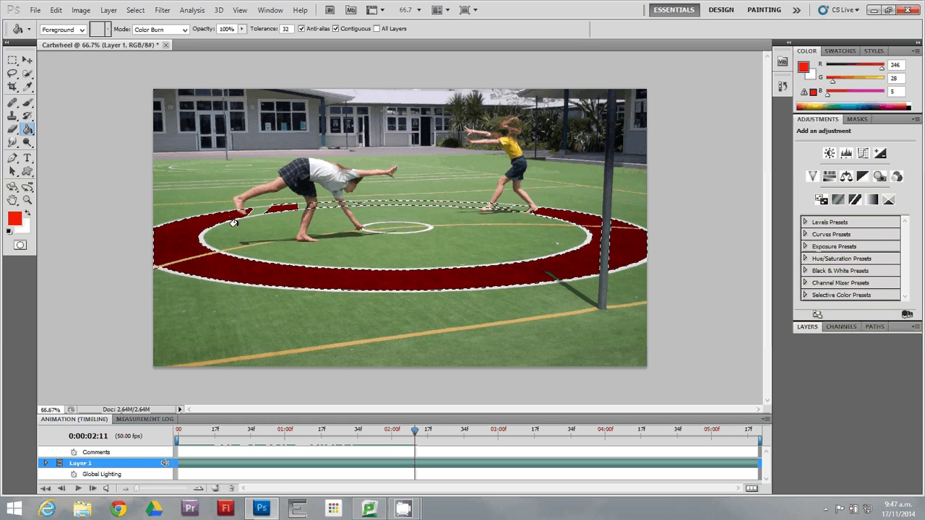
left_click(447, 200)
left_click(320, 205)
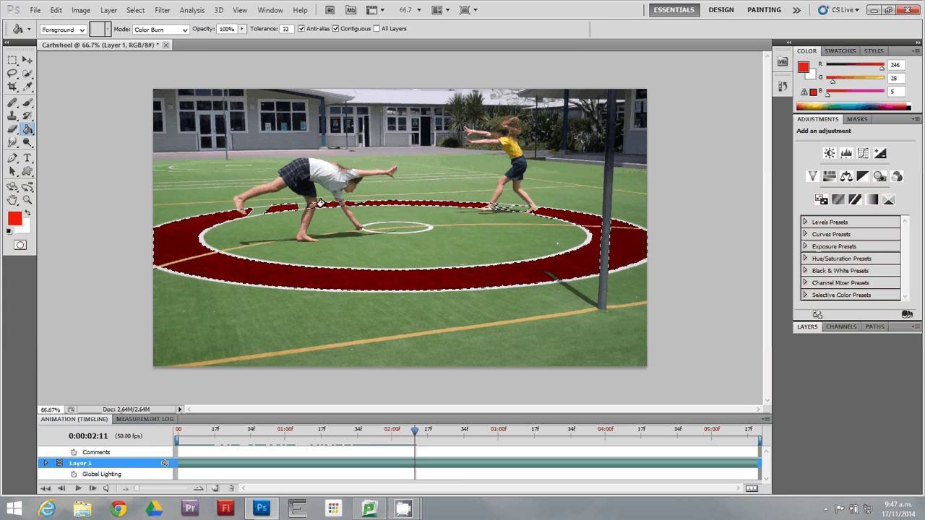
Advance the video to frame 0:00:02:20 and clear the ring selection.
key("Right")
key("Right")
key("Right")
key("Right")
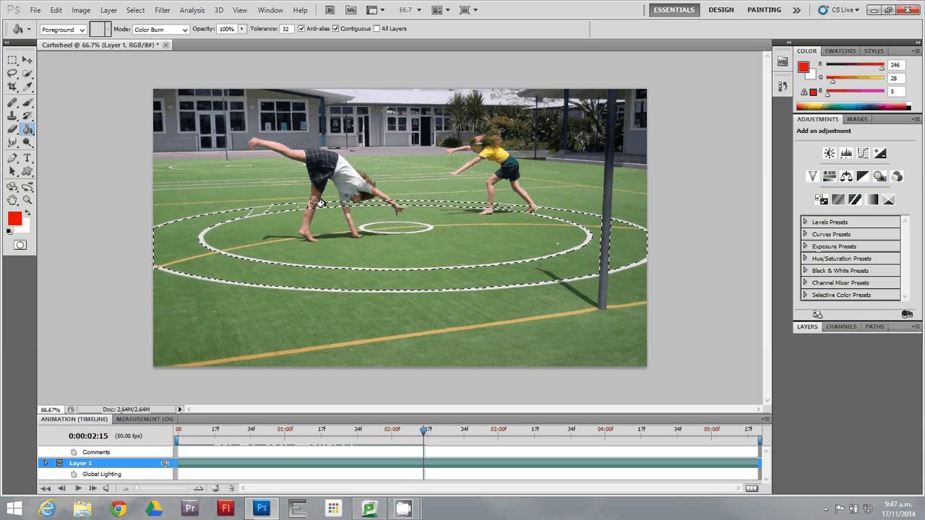
key("Right")
key("Right")
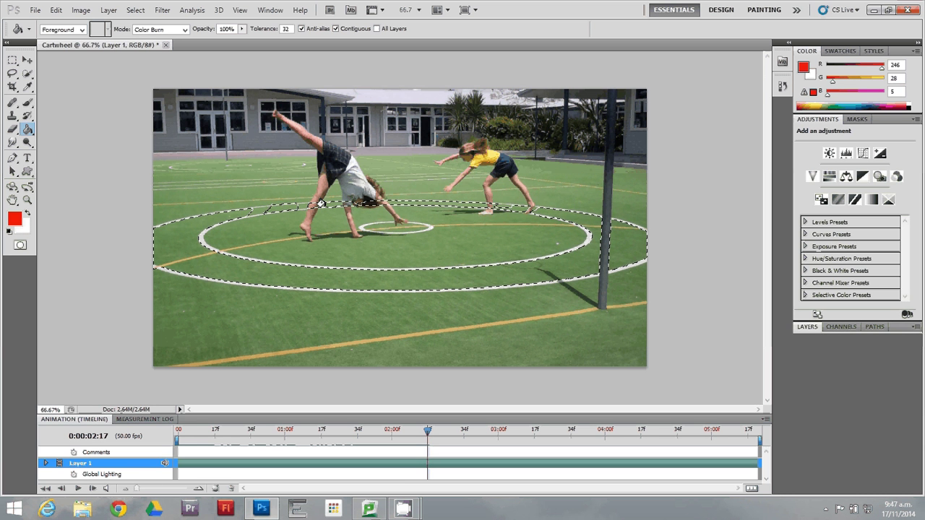
key("Right")
key("Right")
key("Right")
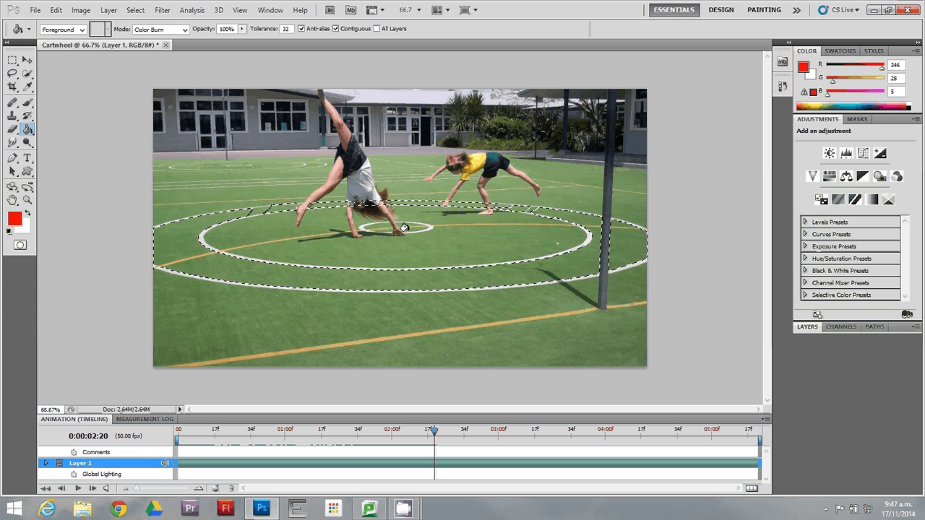
key("ctrl+d")
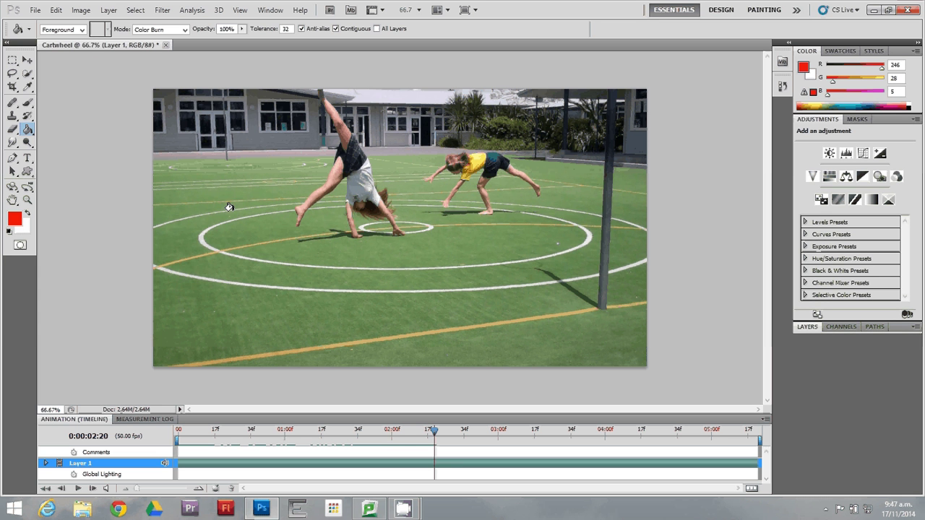
left_click(26, 128)
left_click(406, 229)
key("ctrl+z")
Set the foreground colour to a bright blue with RGB values 5, 118, 246.
key("i")
left_click(13, 218)
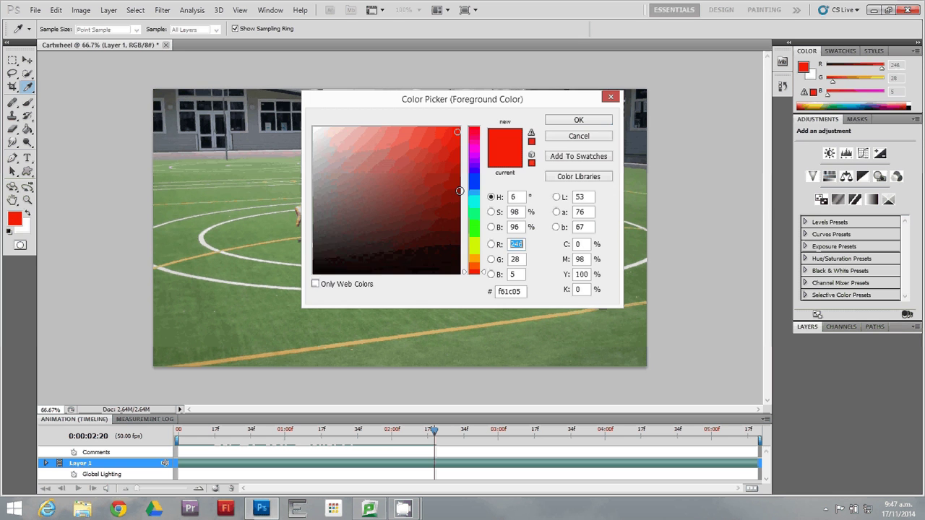
left_click(579, 120)
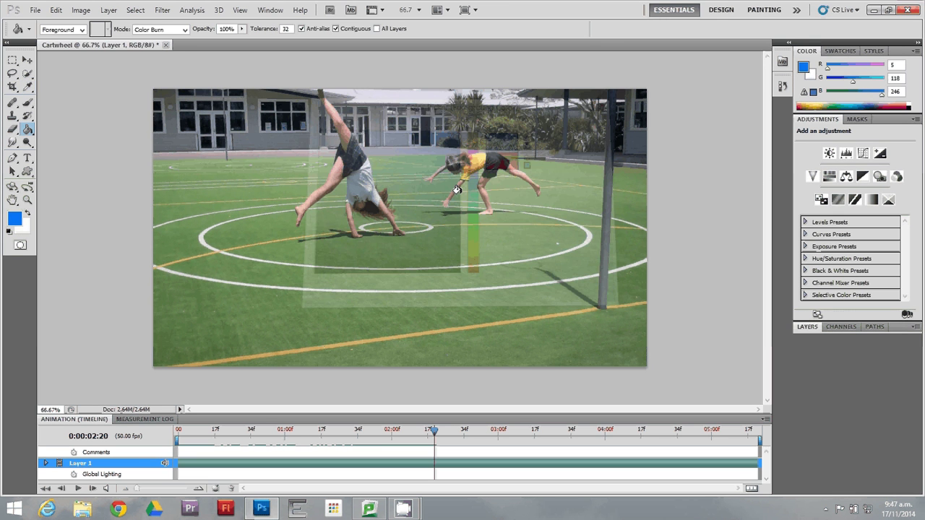
Fill the parts of the small centre circle on both sides of the girl's arm blue in Color Burn mode on frame 0:00:02:20.
left_click(409, 227)
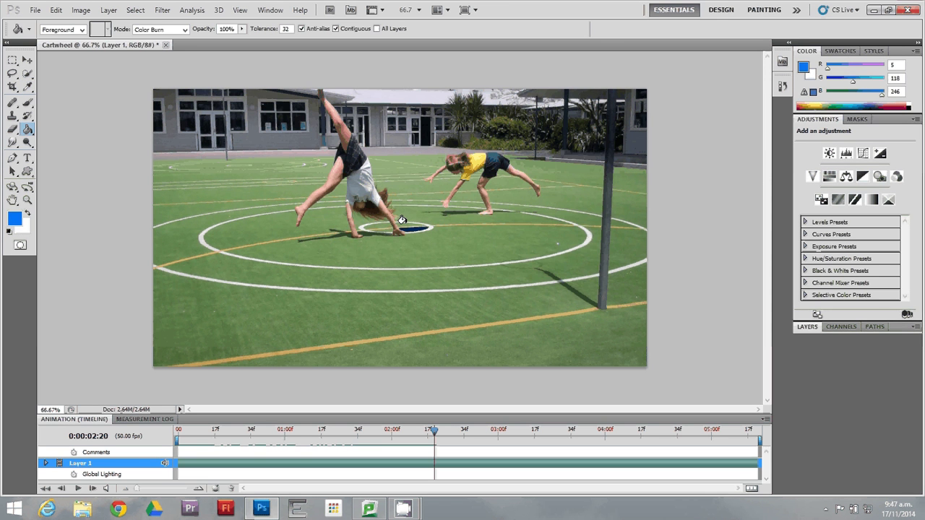
left_click(383, 227)
left_click(381, 223)
Fill the parts of the small centre circle around the girl's arm and hair blue on frames 0:00:02:21 and 0:00:02:22.
key("Right")
left_click(386, 228)
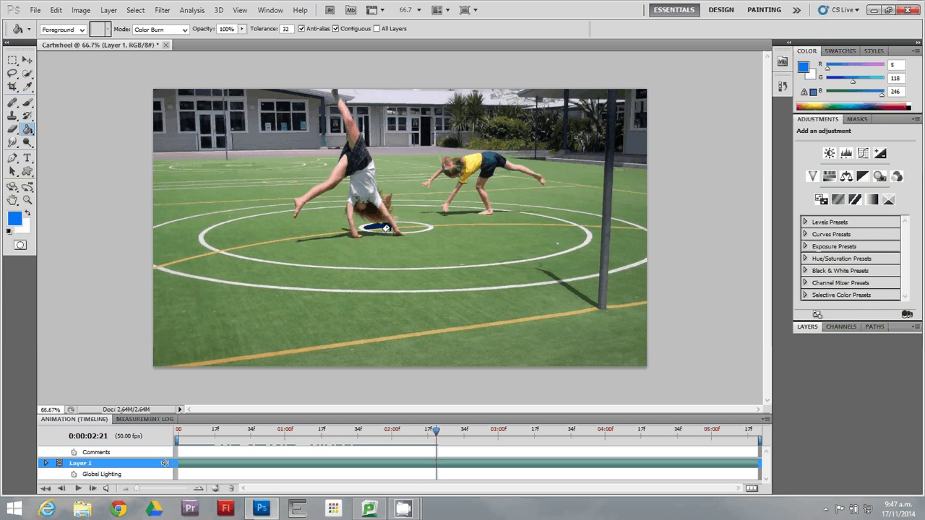
left_click(401, 224)
left_click(384, 228)
key("Right")
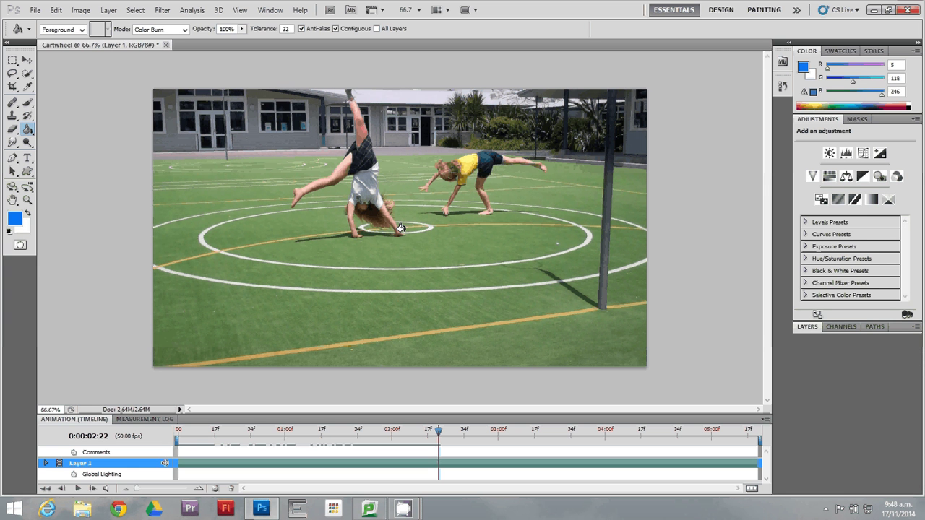
left_click(401, 228)
left_click(370, 228)
Fill the uncovered part of the small centre circle beside the girl's hand blue on frames 0:00:02:23 and 0:00:02:24.
key("Right")
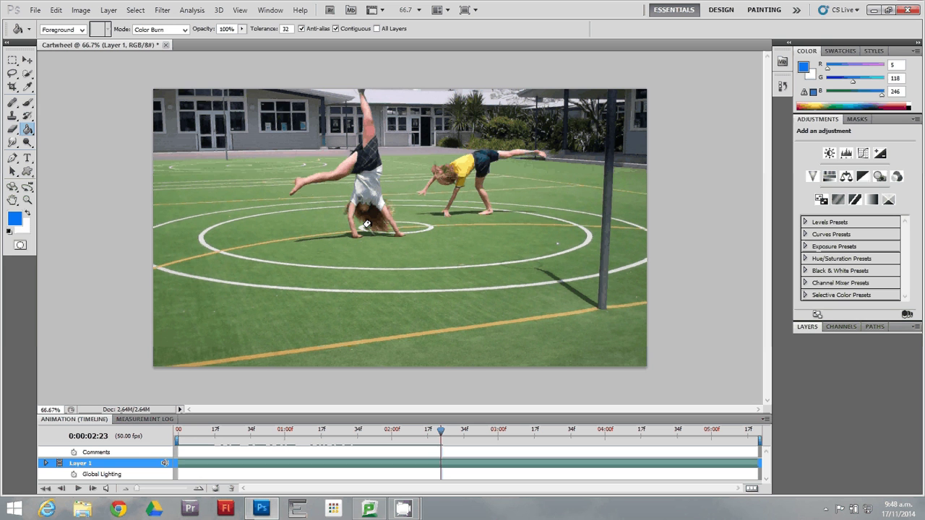
left_click(402, 228)
left_click(401, 230)
key("Right")
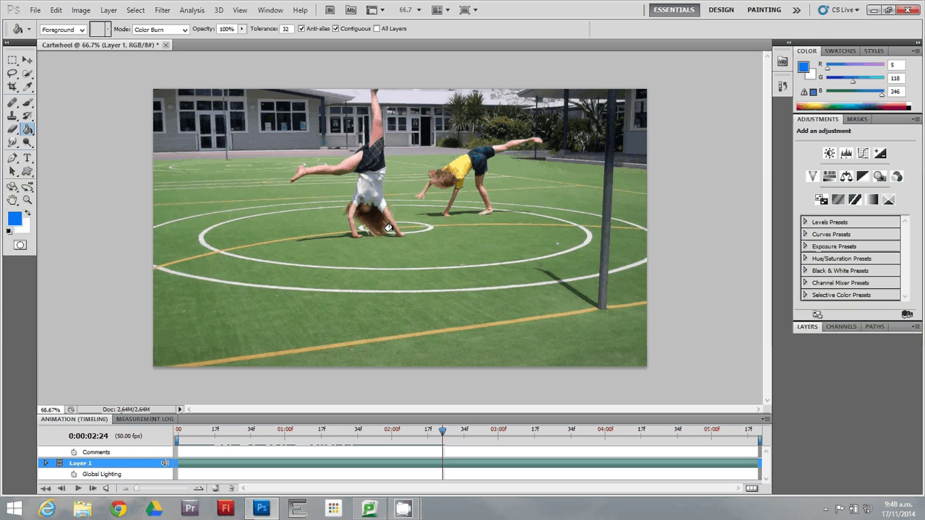
left_click(399, 224)
Fill the uncovered part of the small centre circle blue on frames 0:00:02:25 to 0:00:02:27, and advance to frame 0:00:02:28.
key("Right")
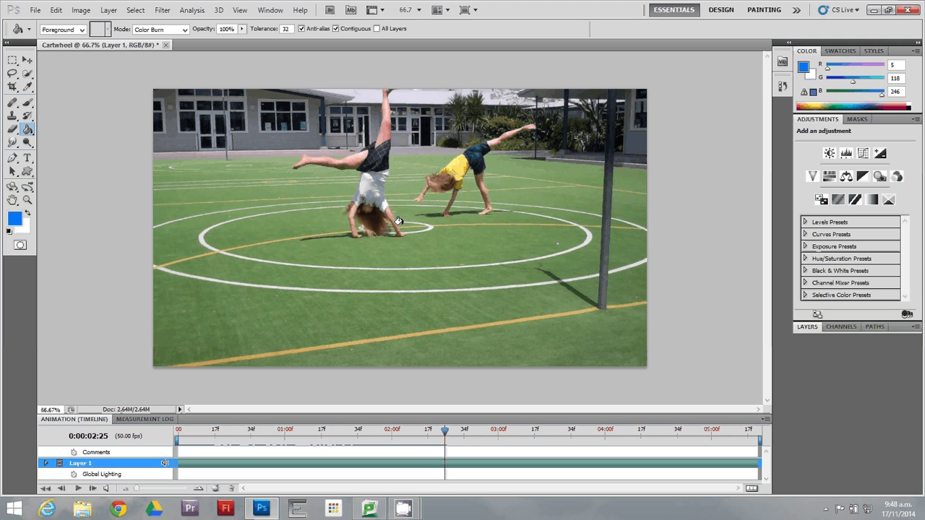
left_click(402, 225)
key("Right")
left_click(399, 223)
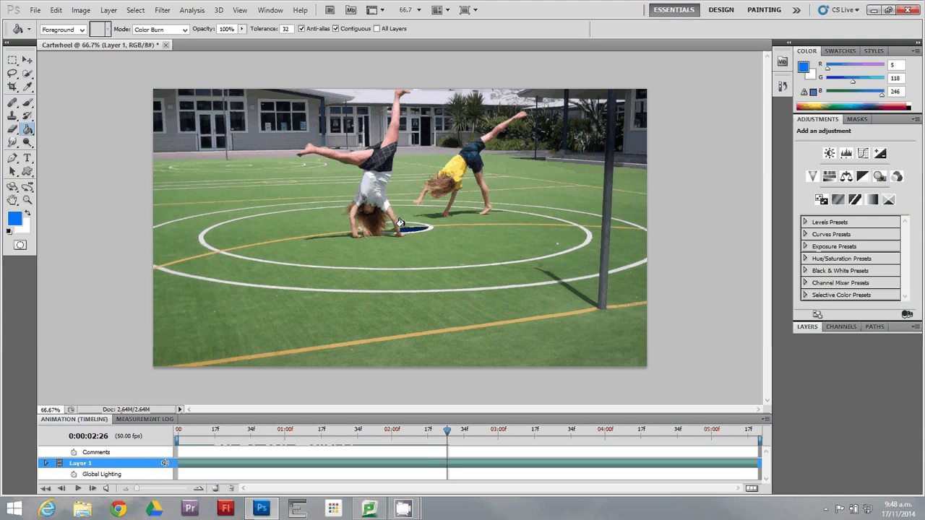
key("Right")
left_click(403, 224)
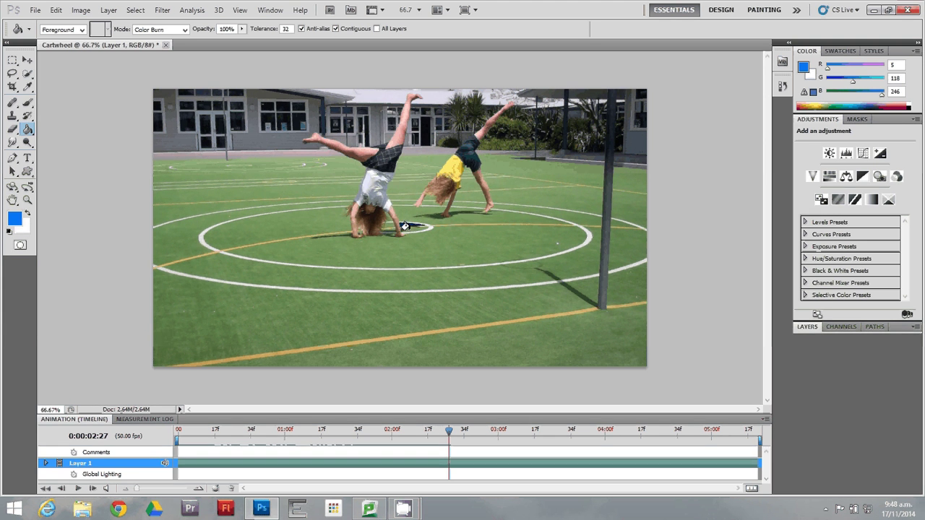
key("Right")
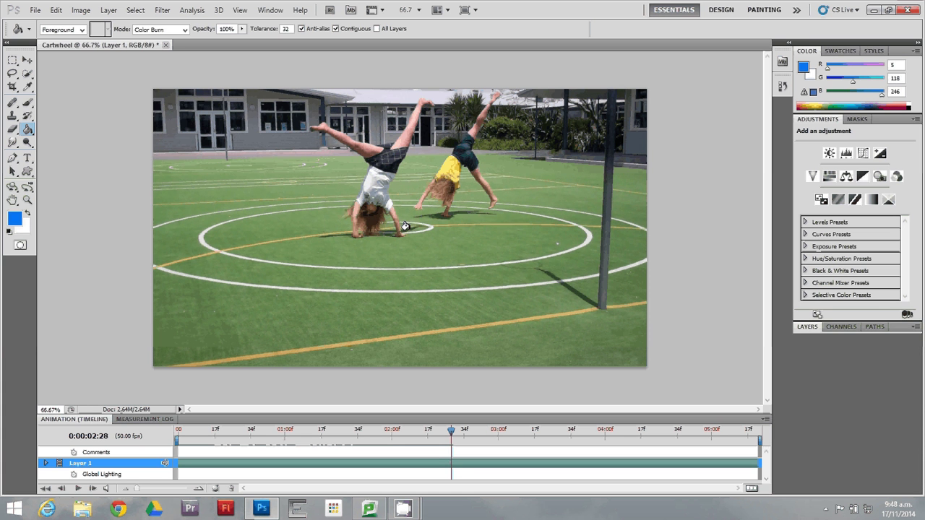
Fill the uncovered part of the small centre circle beside the girl's hand blue on frame 0:00:02:28.
left_click(404, 223)
Review the coloured court markings by stepping back frame by frame from 0:00:02:28 to 0:00:02:09.
key("Left")
key("Left")
key("Left")
key("Left")
key("Left")
key("Left")
key("Left")
key("Left")
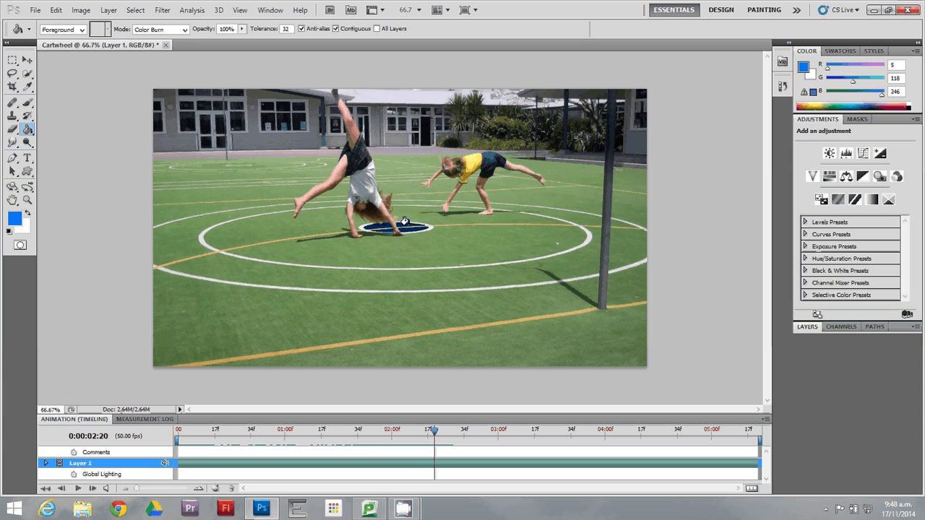
key("Left")
key("Left")
key("Left")
key("Left")
key("Left")
key("Left")
key("Left")
key("Left")
key("Left")
key("Left")
key("Left")
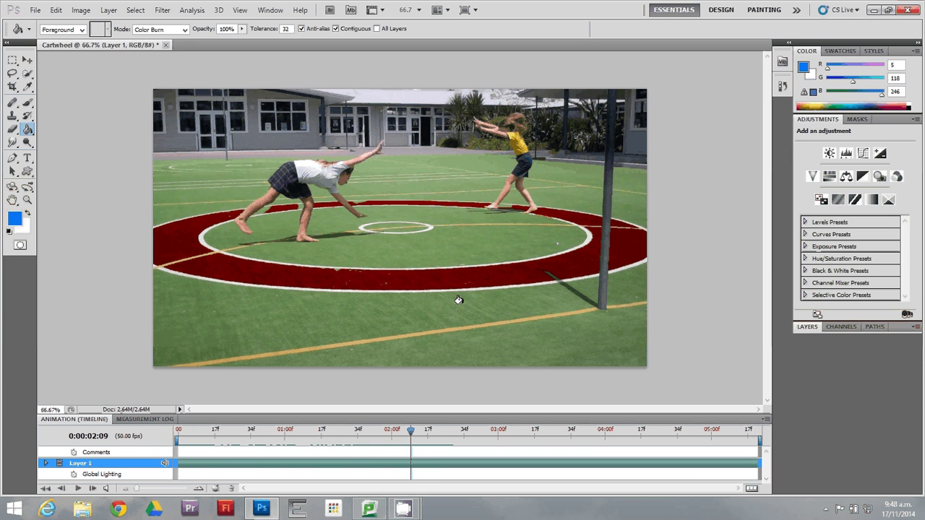
Play the video from frame 0:00:00:00 to check the colouring, stop it, and scrub back to frame 0:00:00:16.
left_click_drag(411, 436, 124, 452)
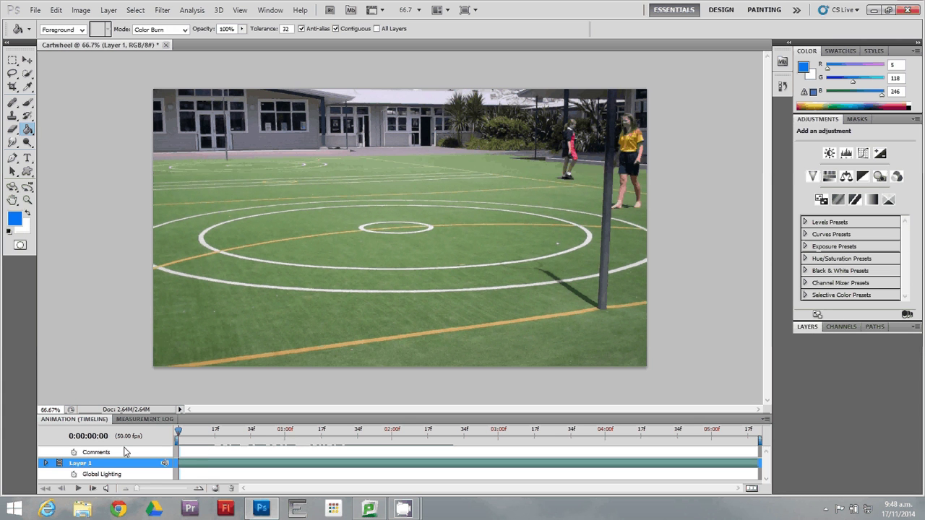
key("space")
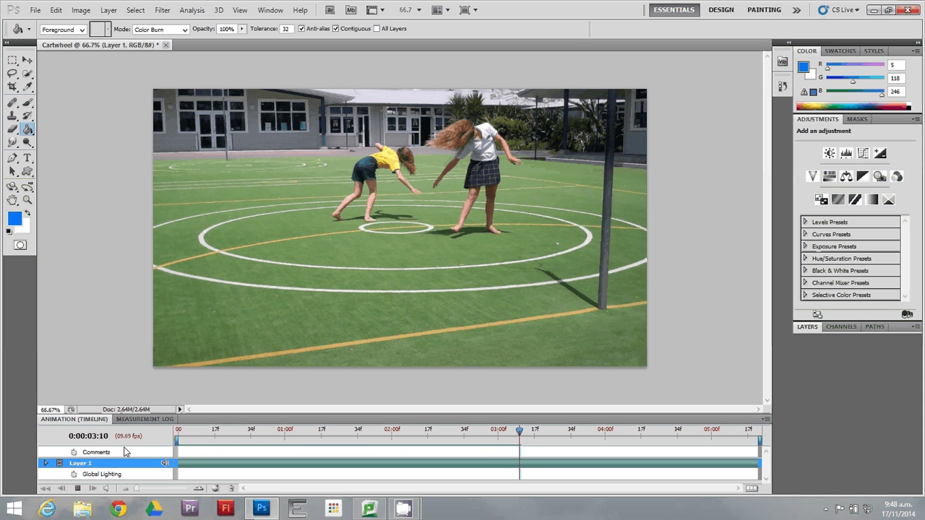
key("space")
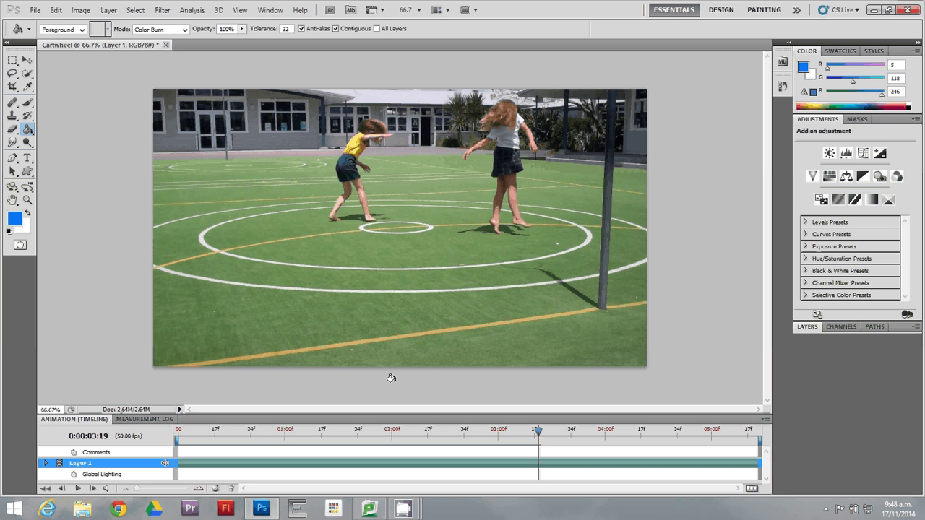
left_click(512, 430)
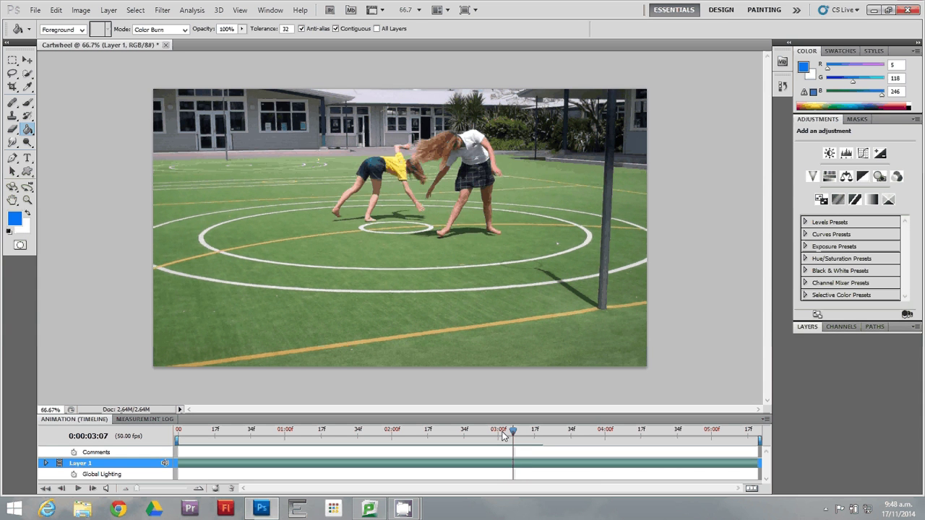
left_click(360, 431)
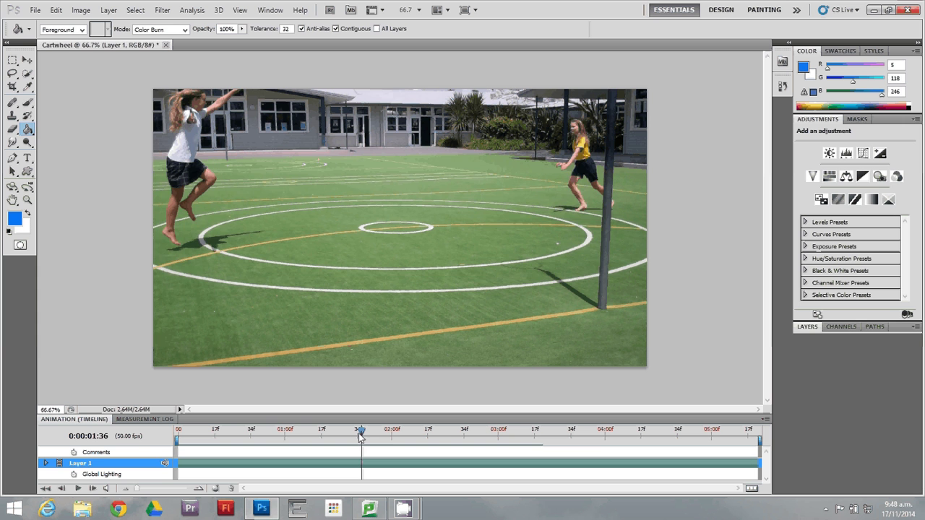
left_click_drag(360, 435, 213, 442)
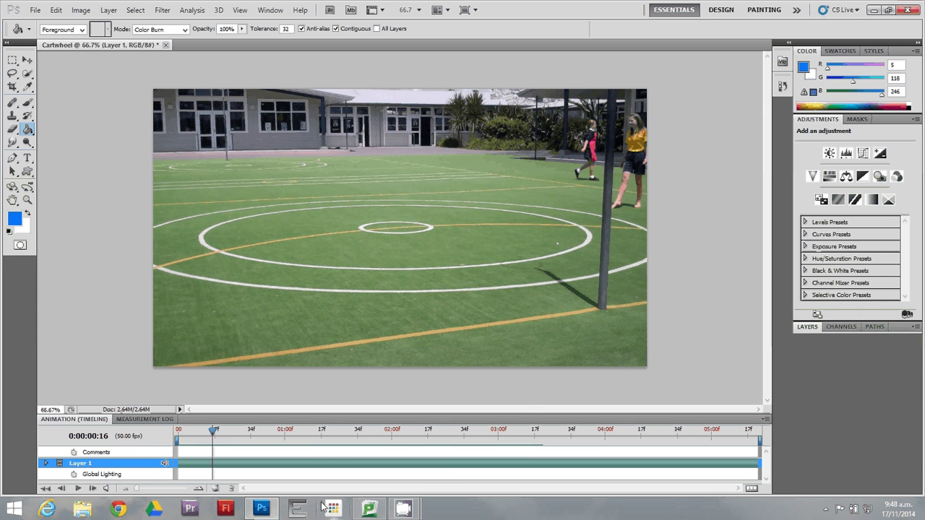
left_click(341, 450)
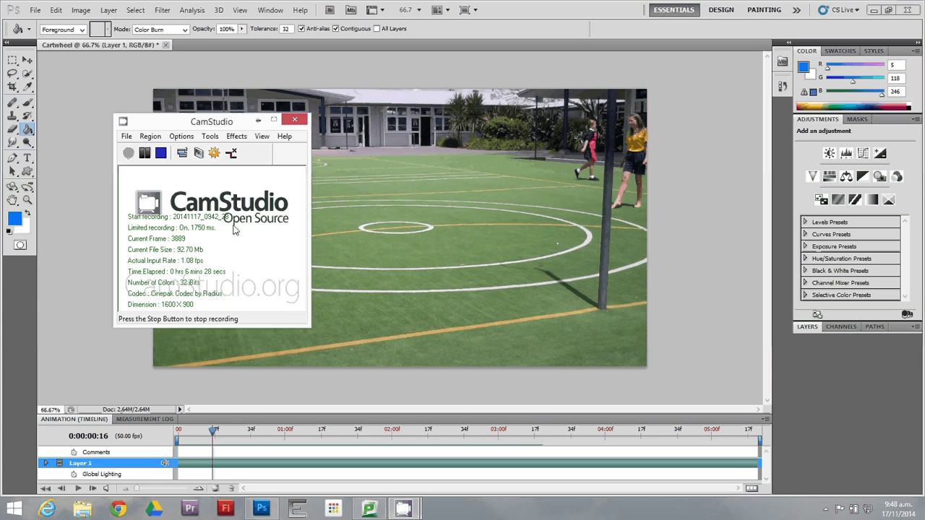